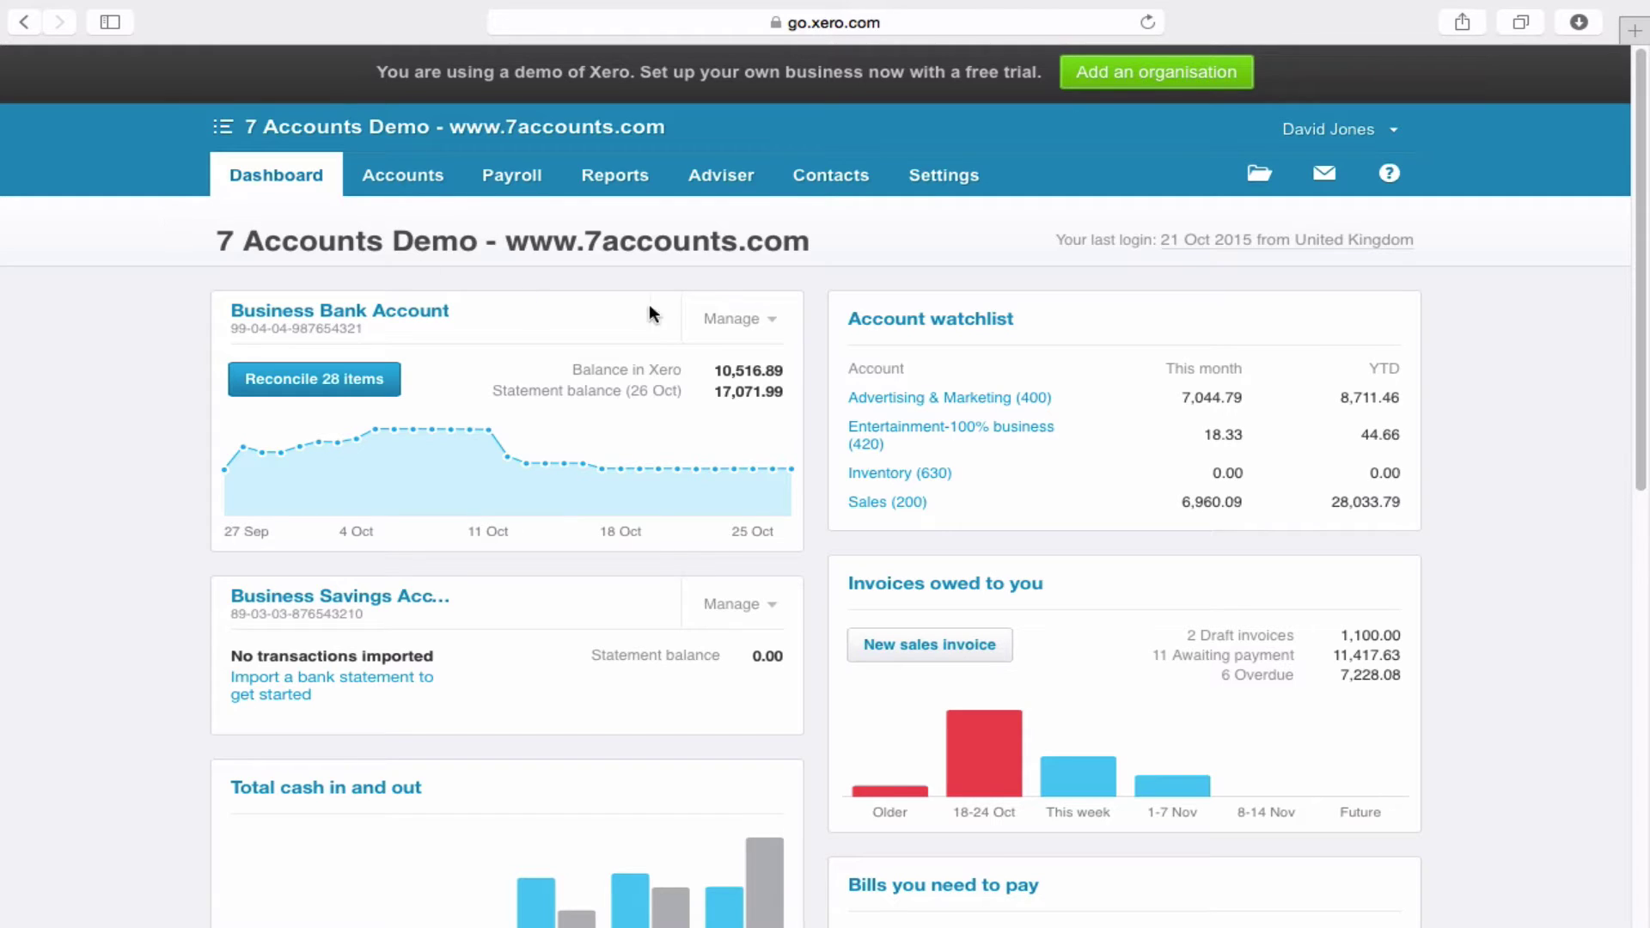
Review the Manual Journals list and the Journal Report, then return to Manual Journals
click(748, 191)
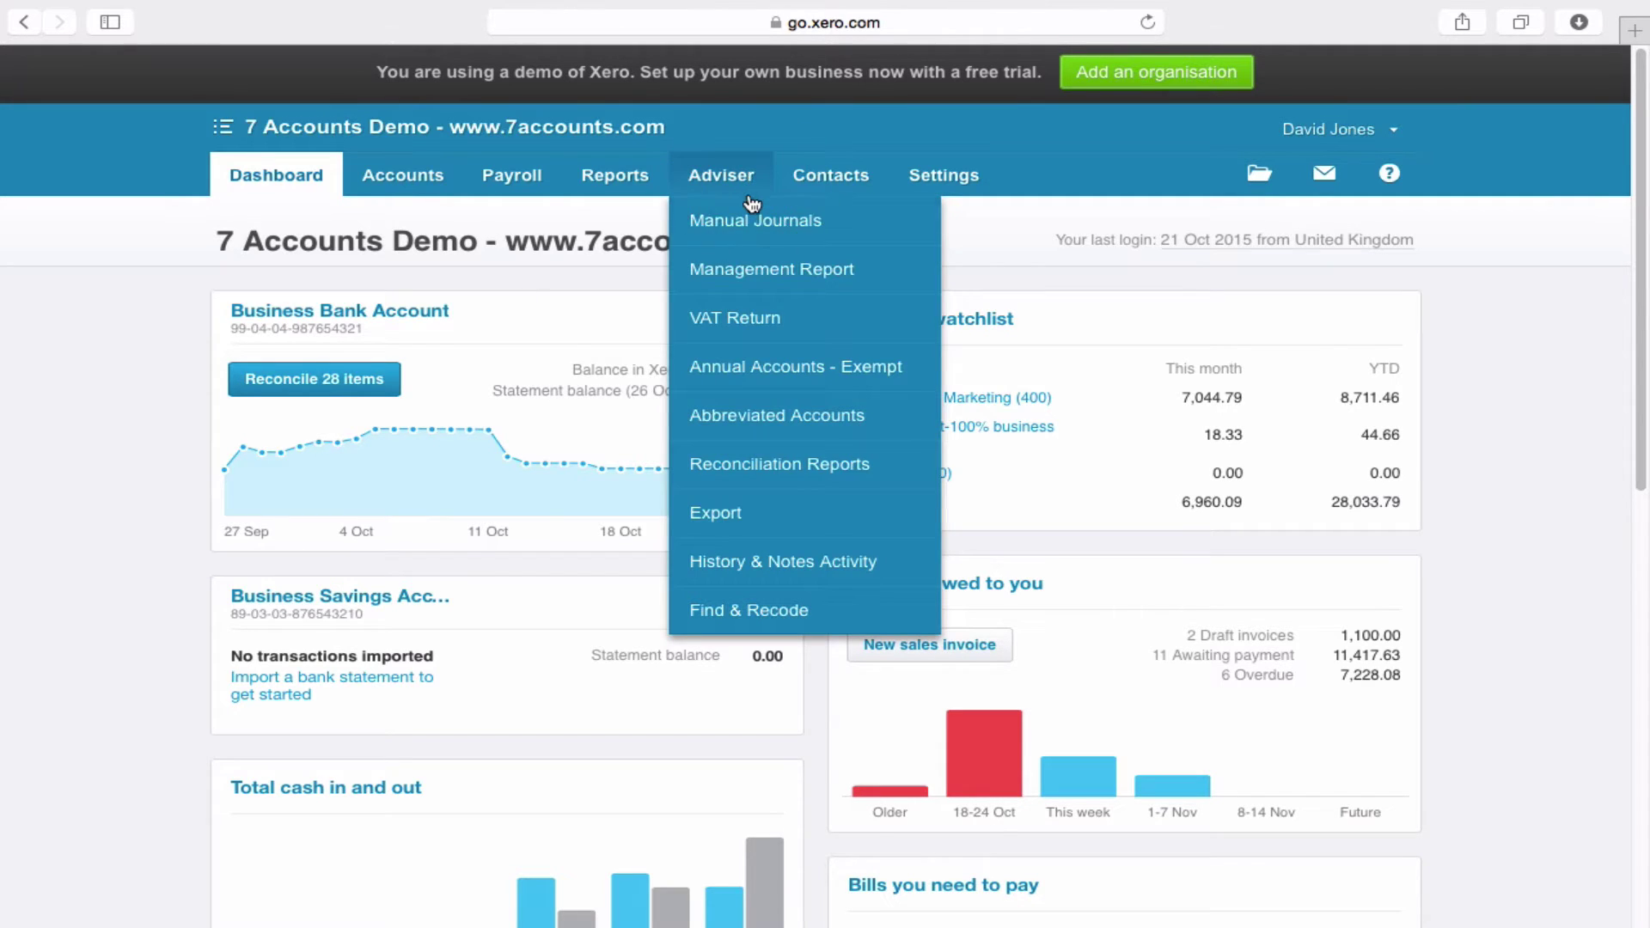
click(756, 225)
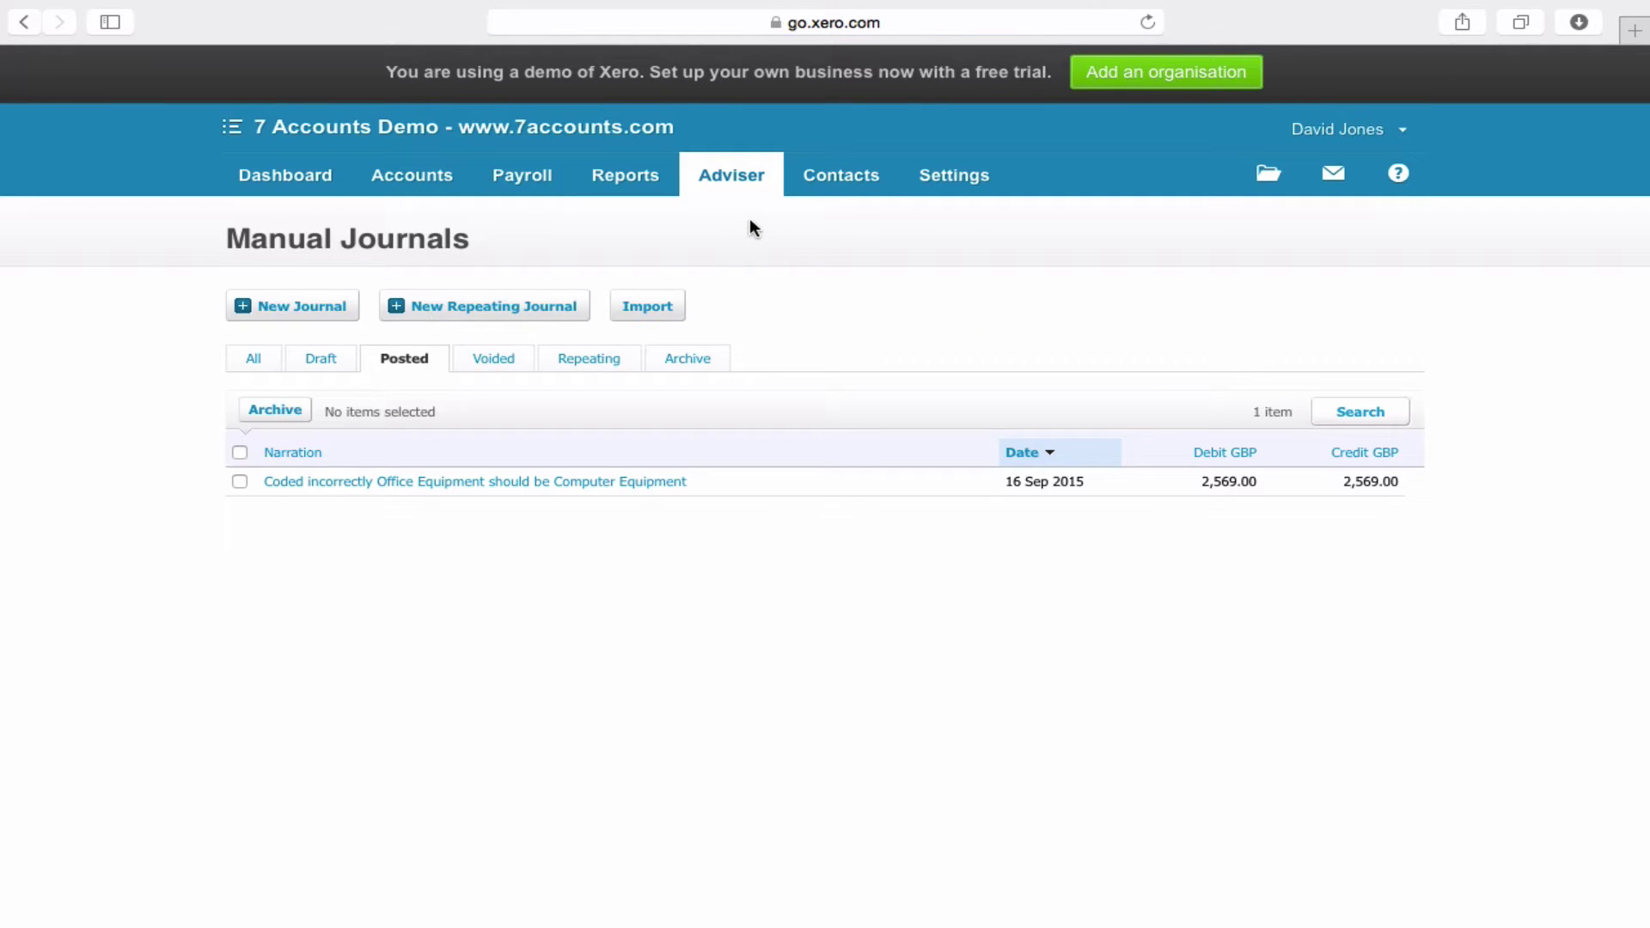
click(256, 182)
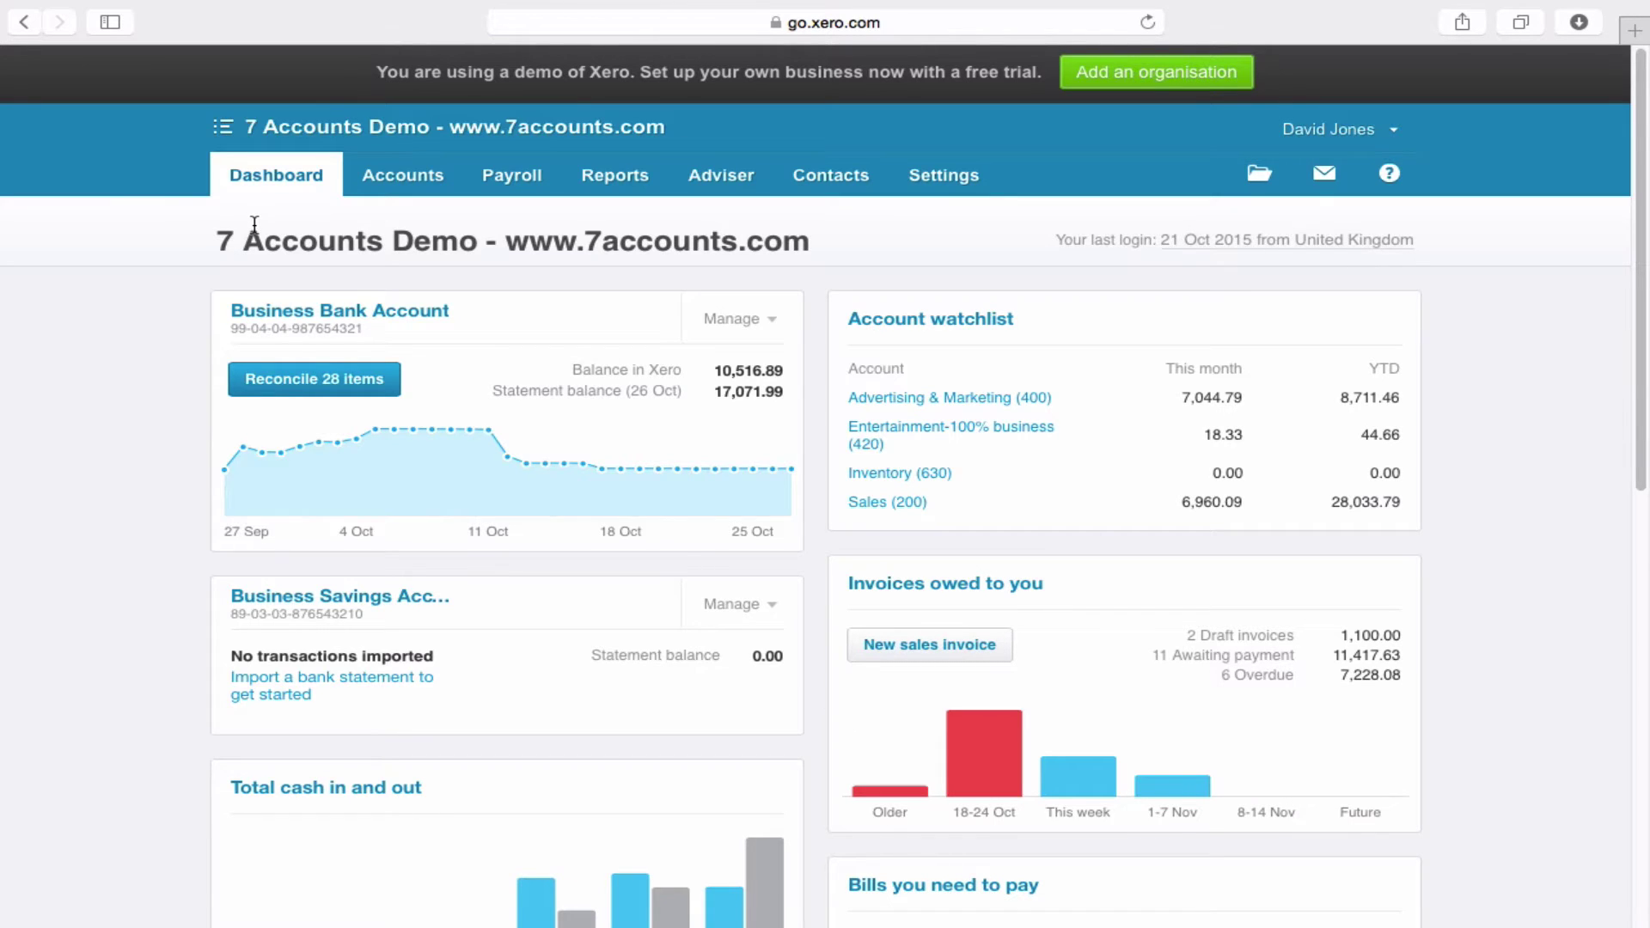
click(632, 186)
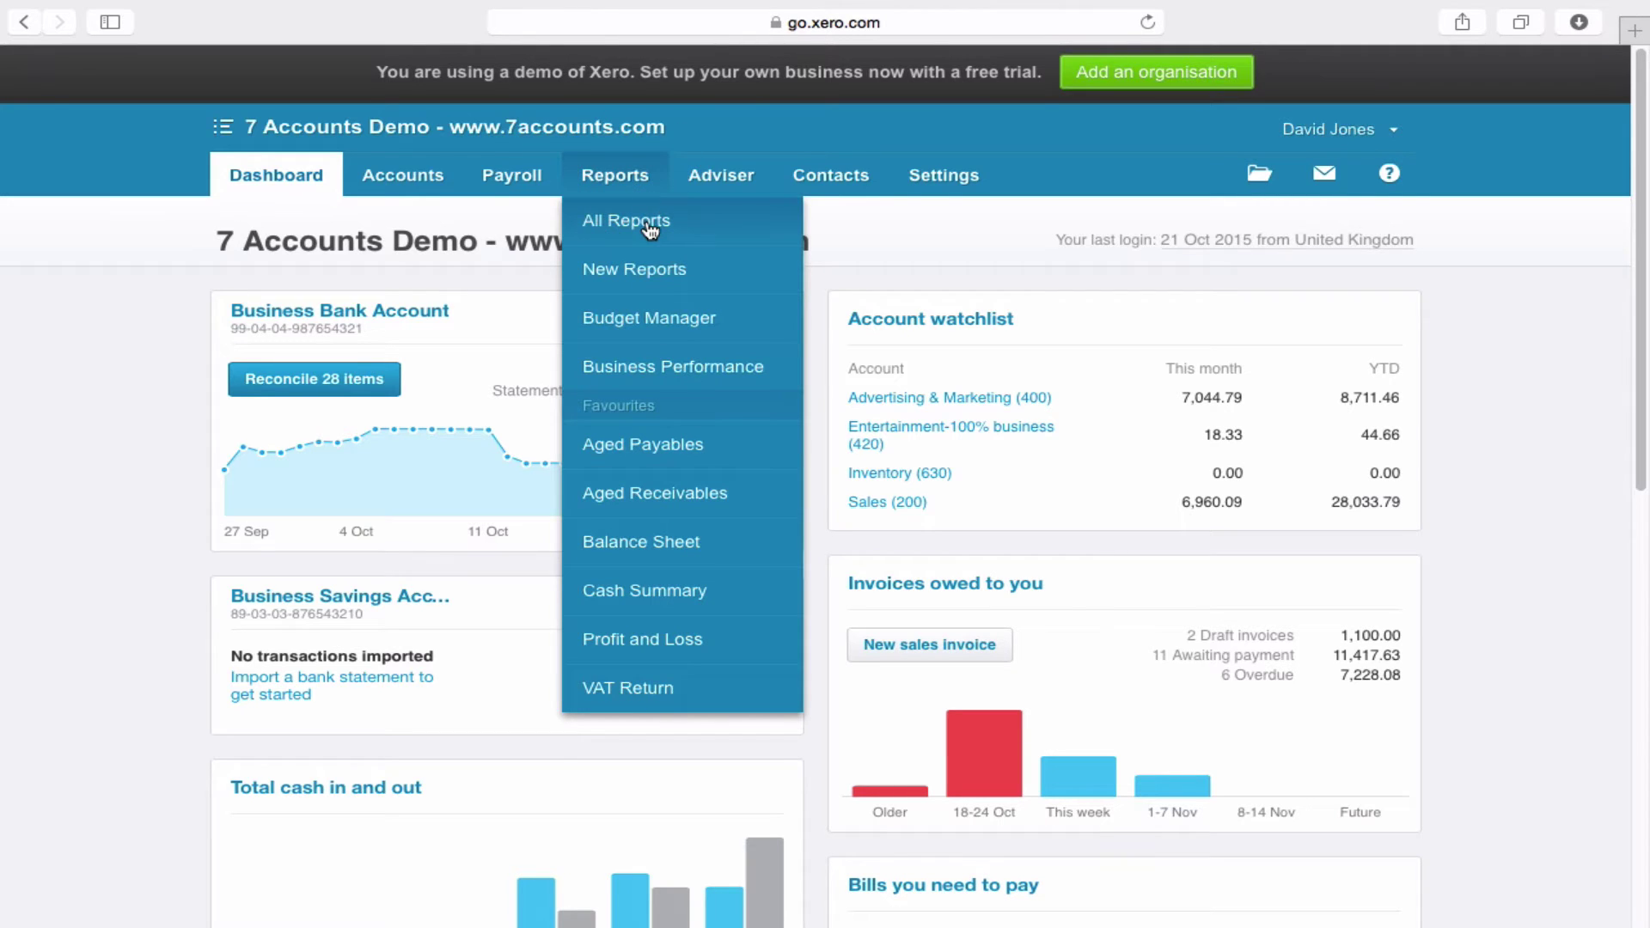
click(646, 222)
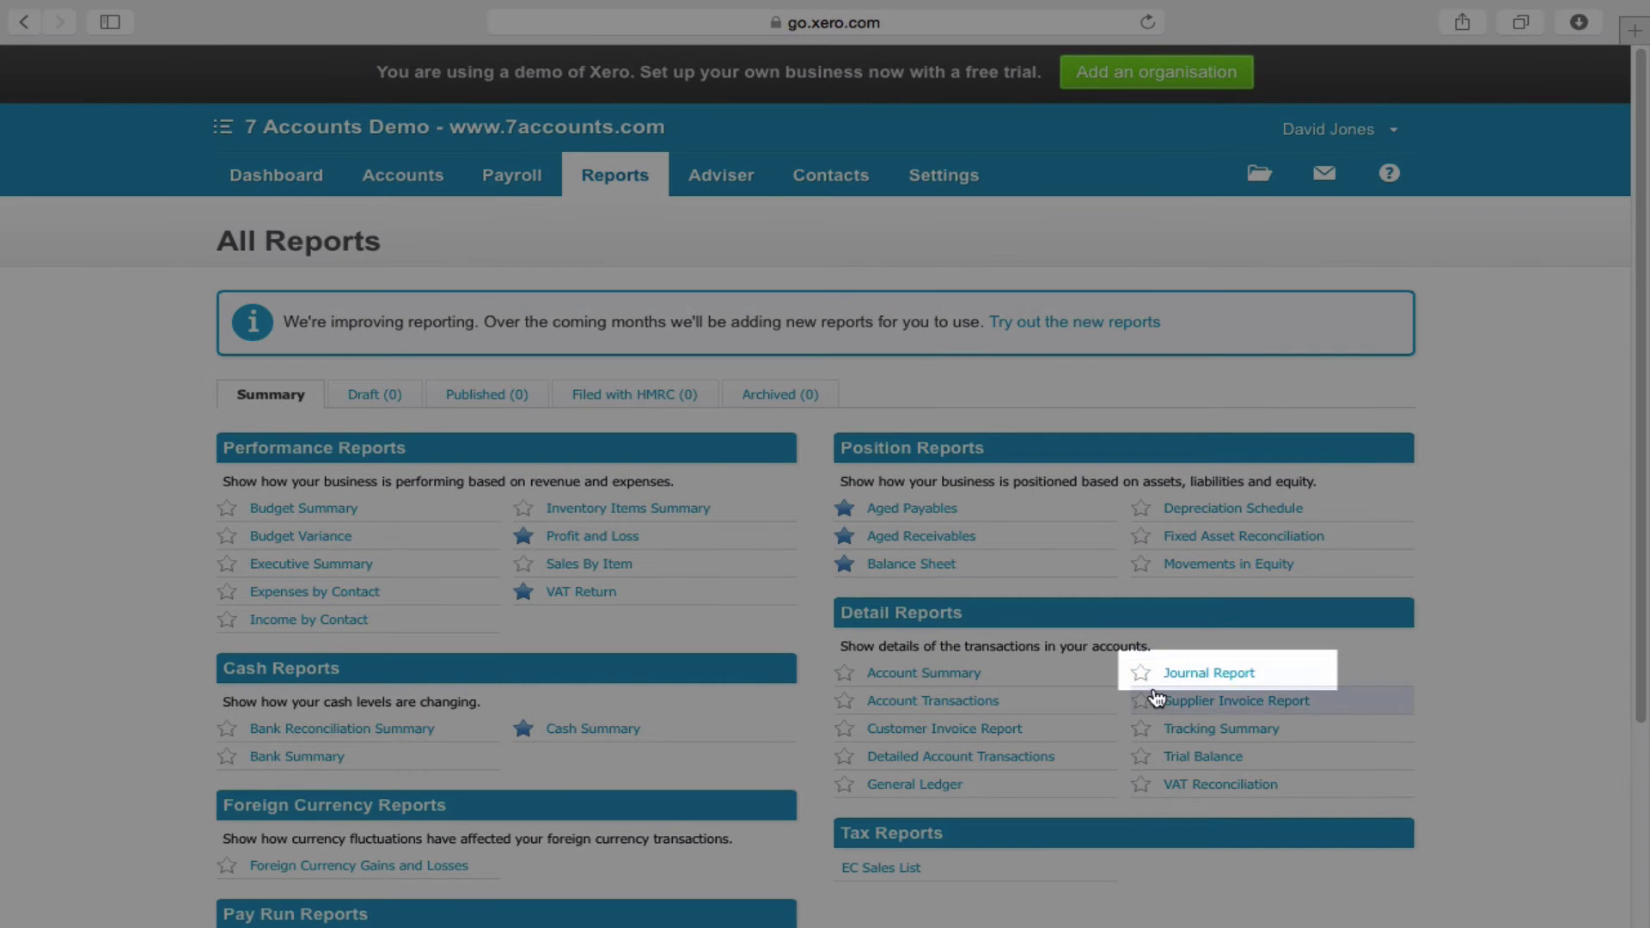
click(1247, 677)
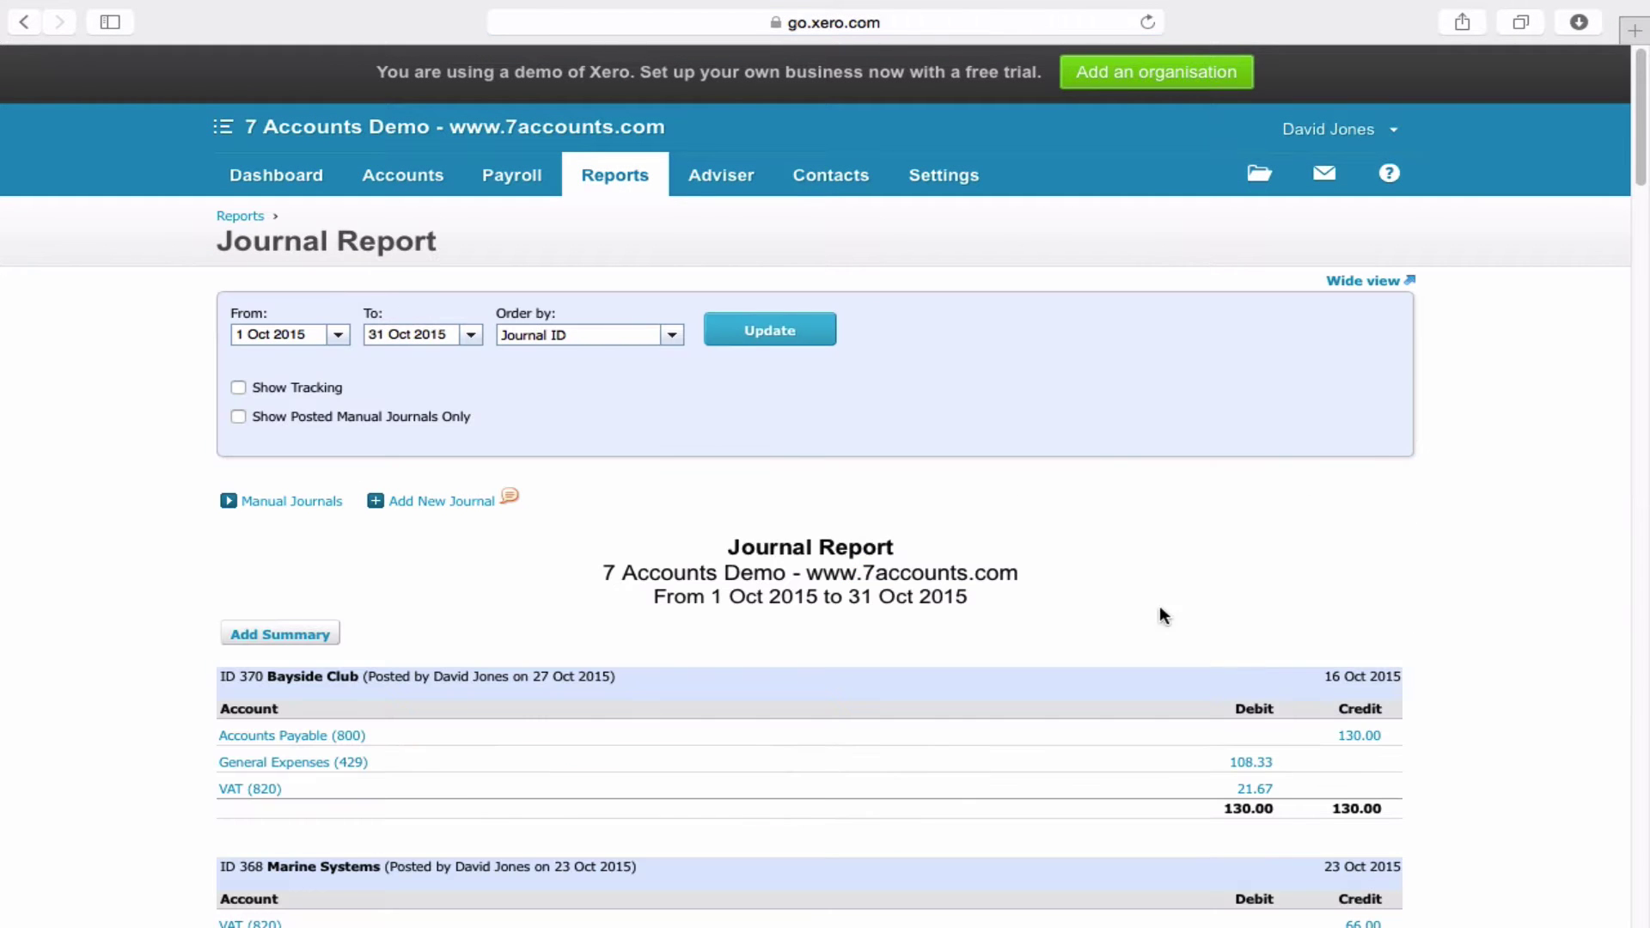
click(317, 506)
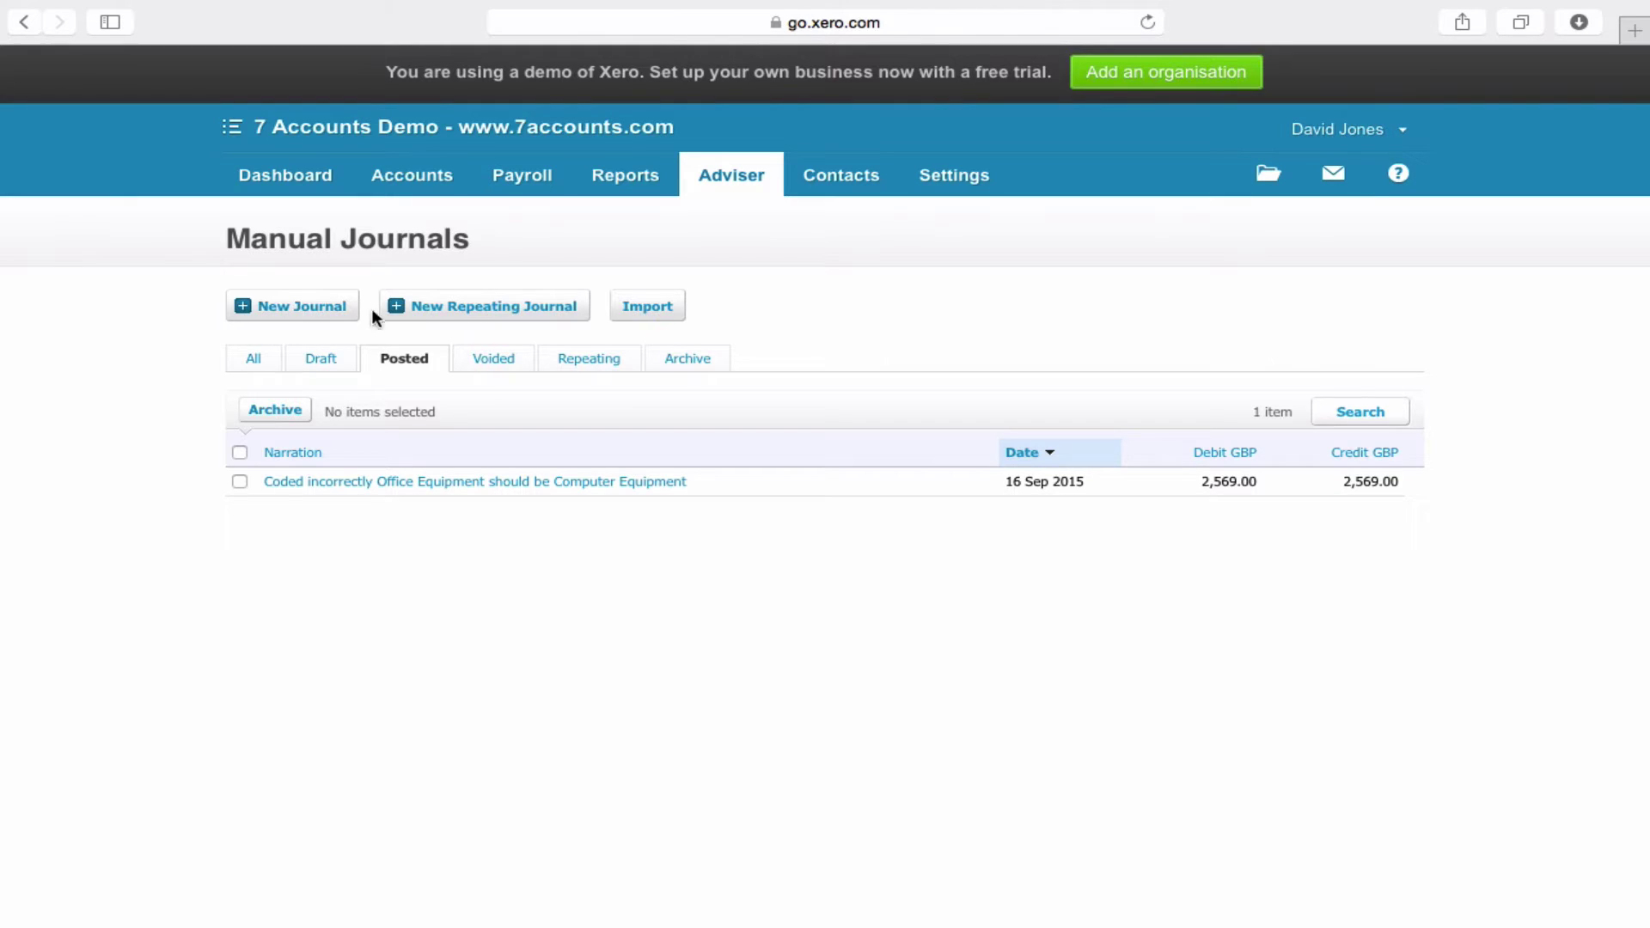
Start a new manual journal narrated 'Payroll', dated 31 Oct 2015, and begin the first line's description
click(297, 309)
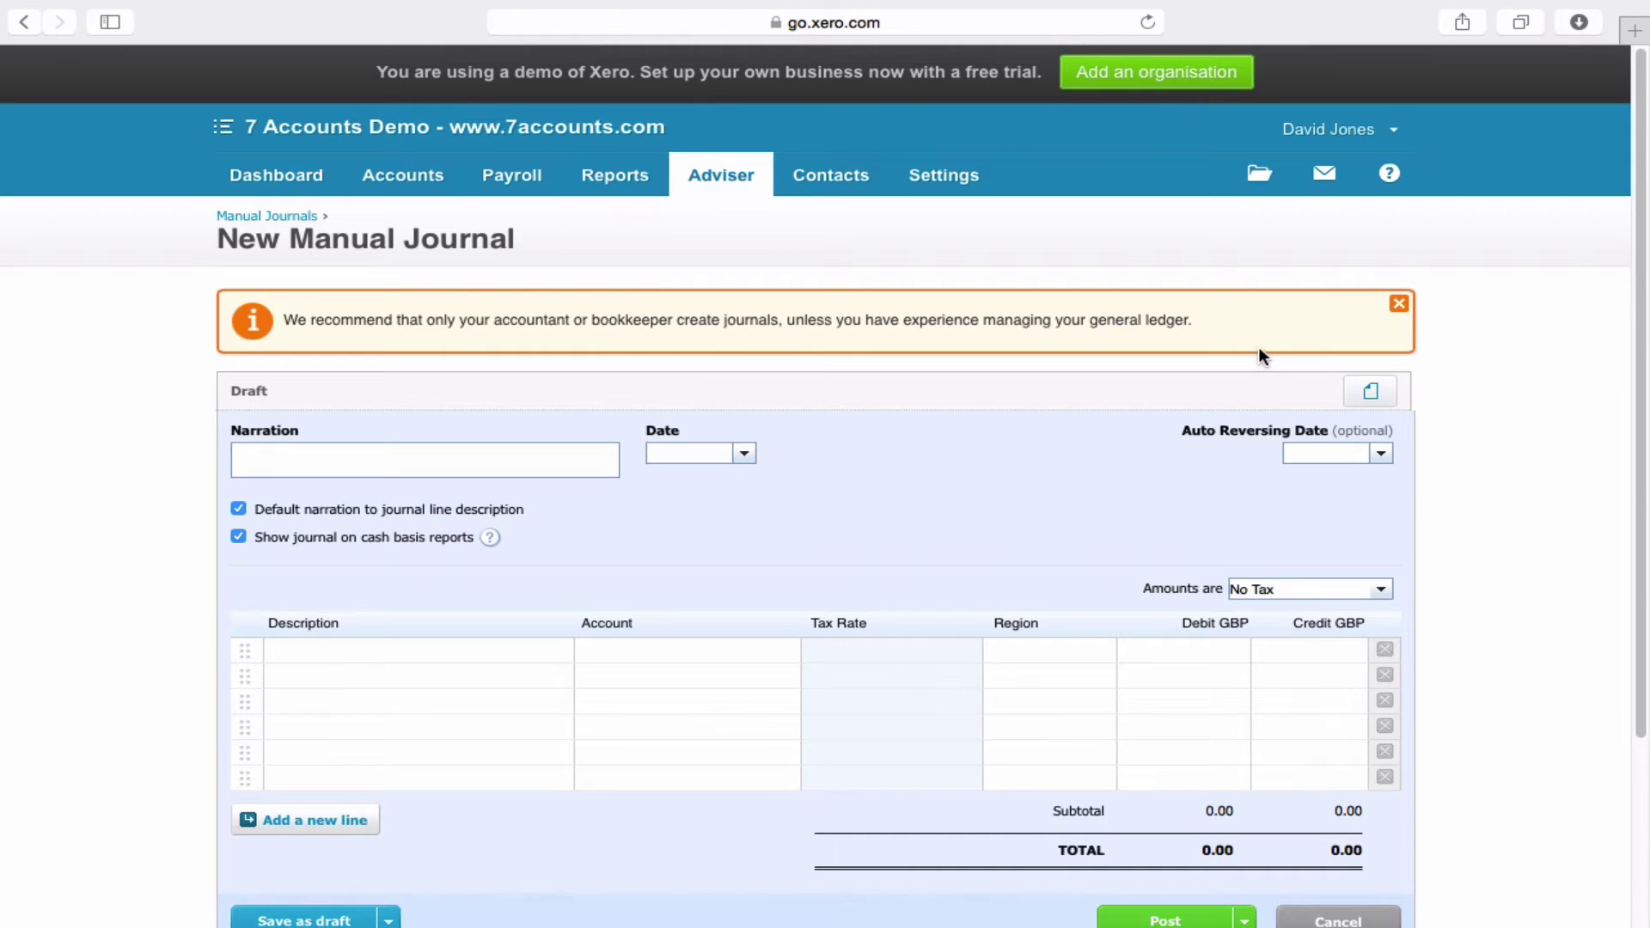
click(1400, 308)
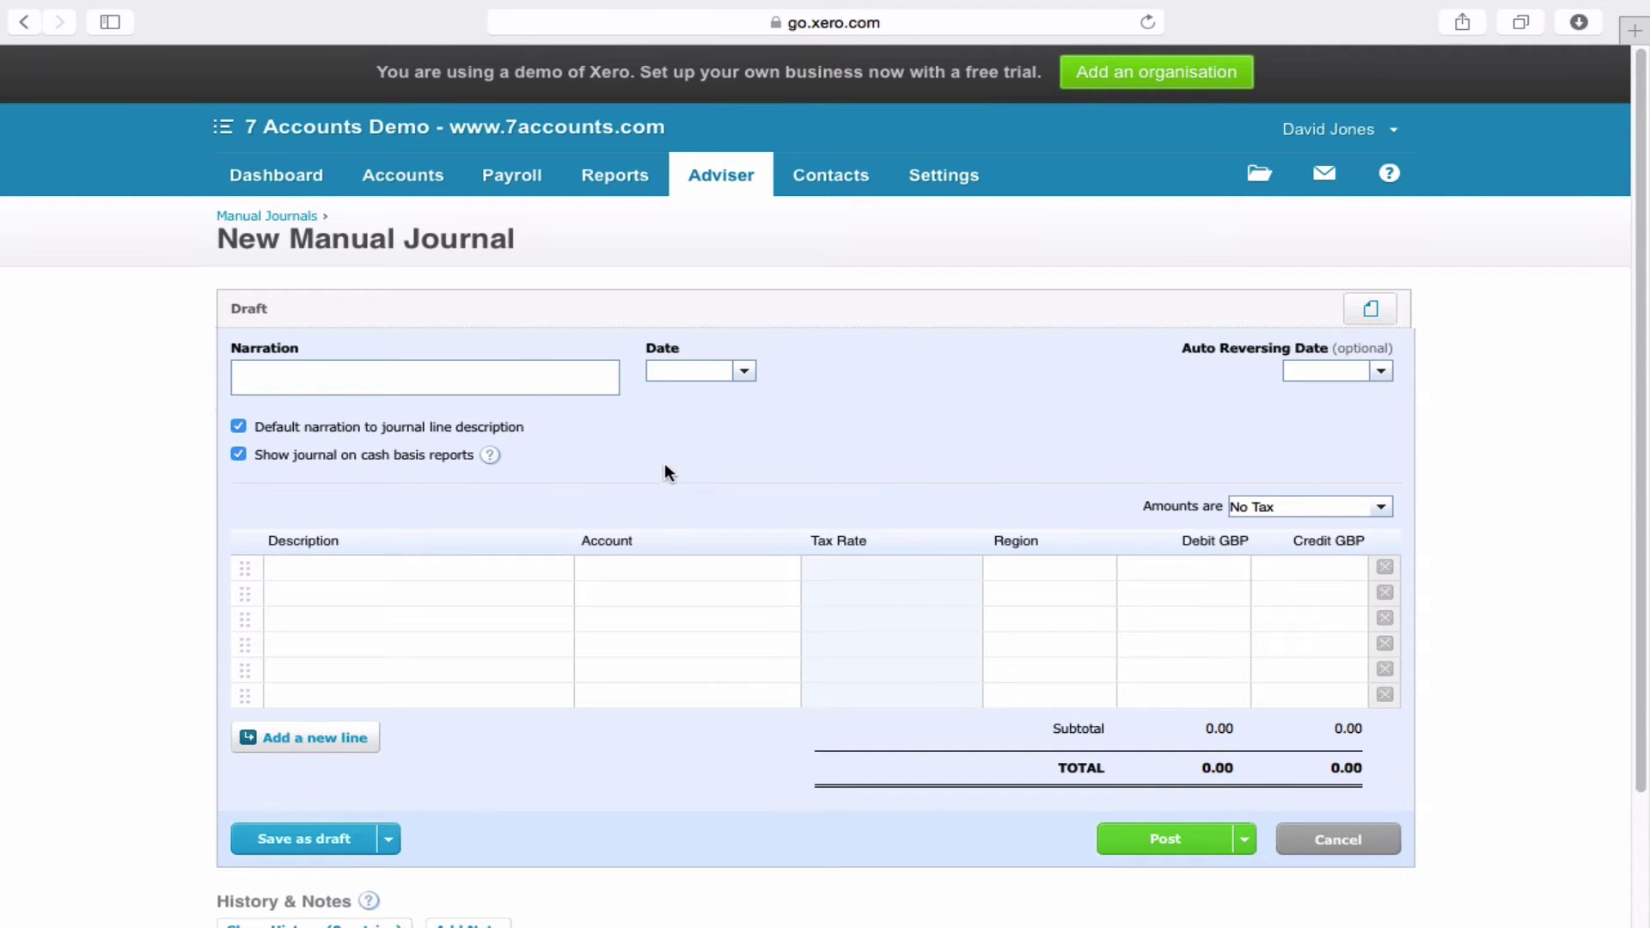
click(521, 379)
text(Payroll)
click(745, 371)
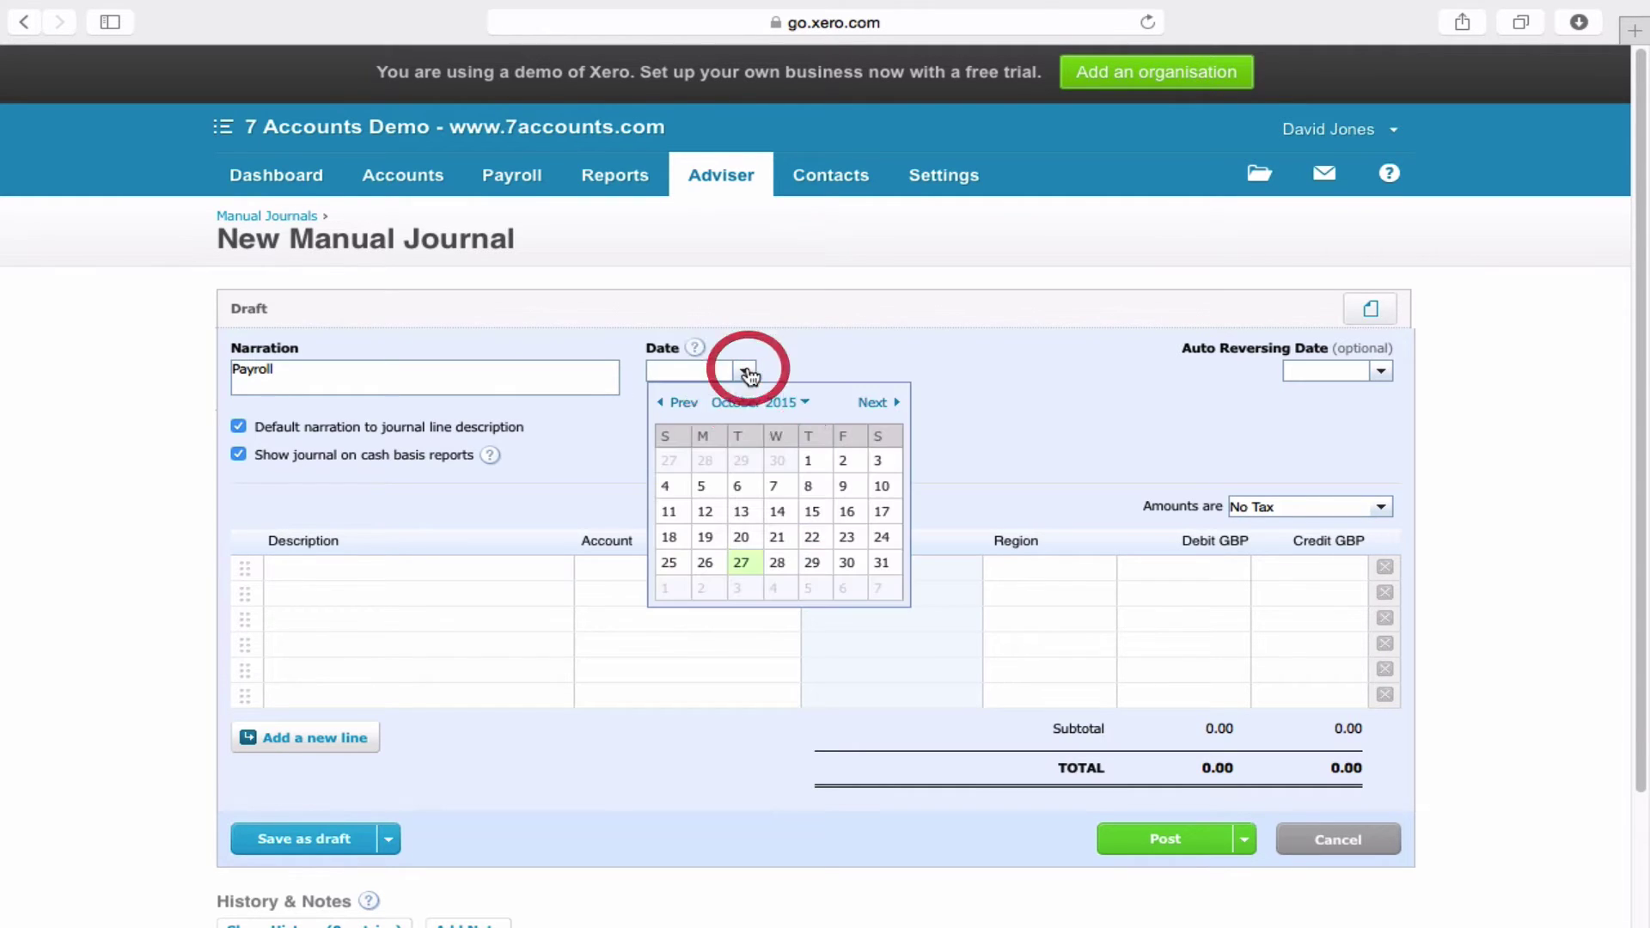
click(881, 562)
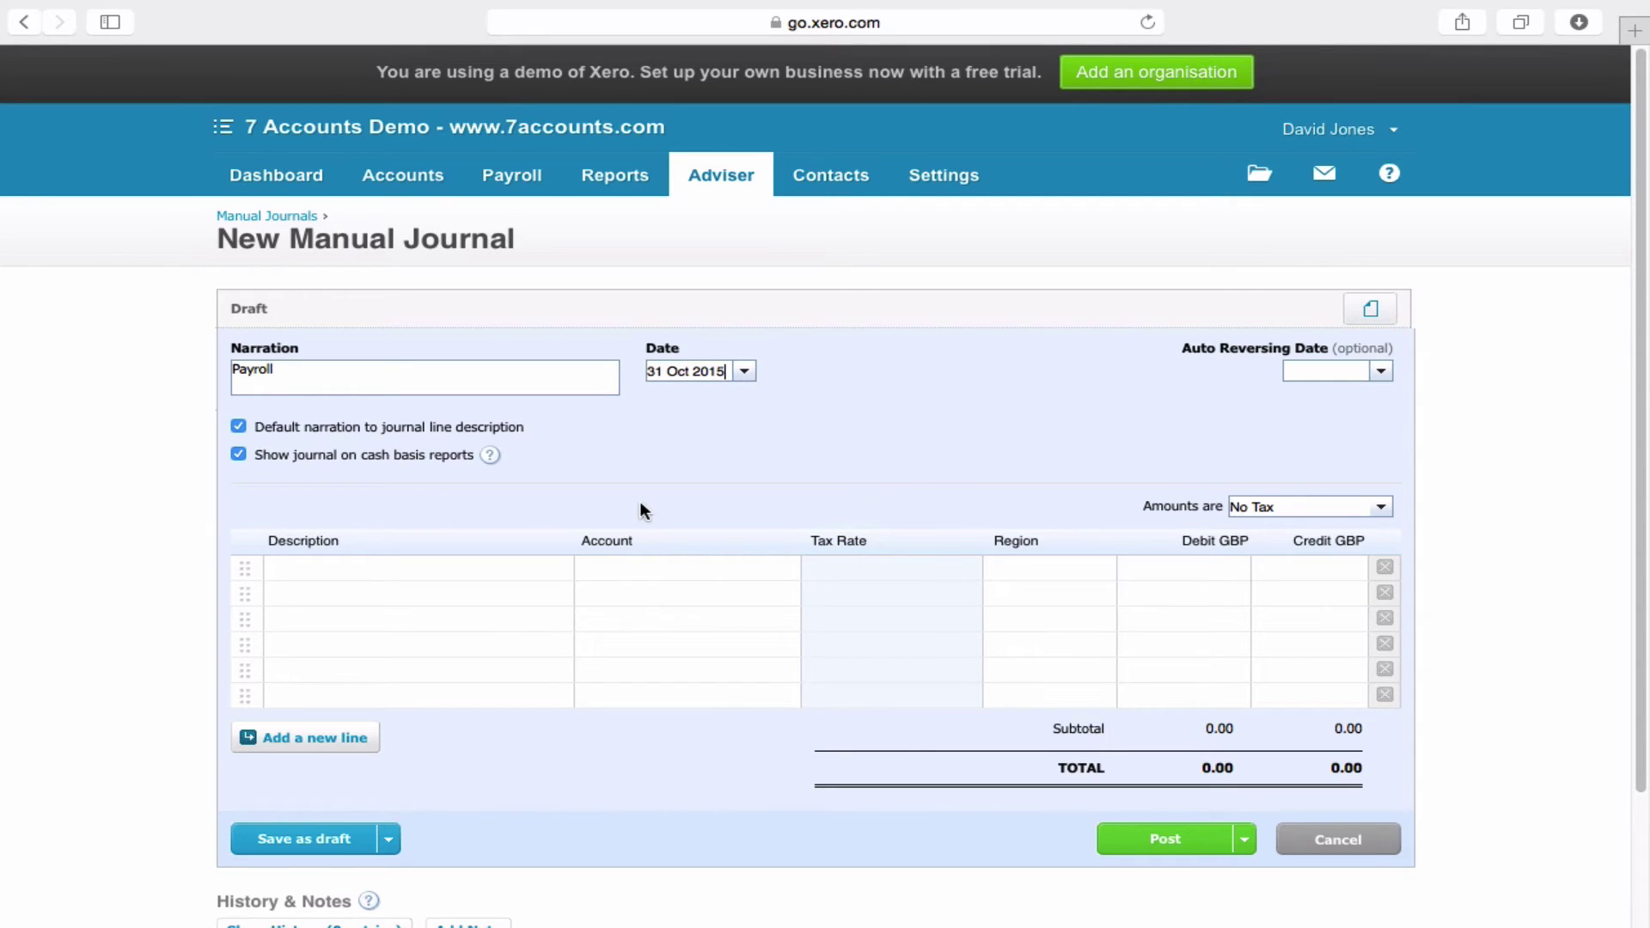
click(389, 568)
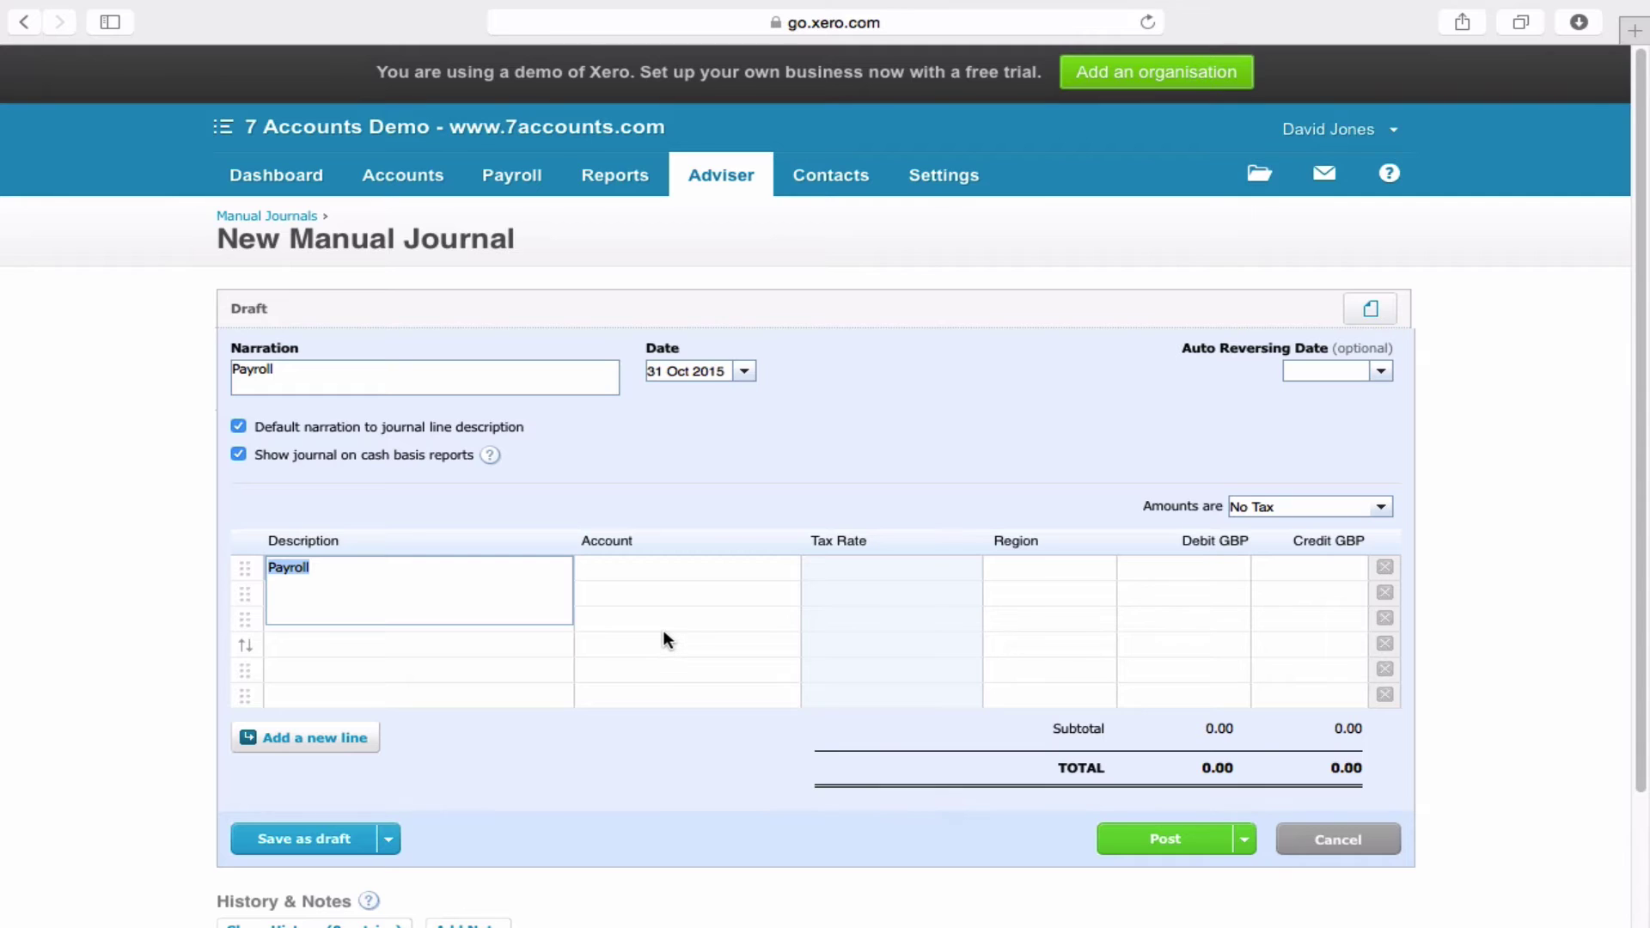
Debit 10,000.00 to 477 - Salaries on the first journal line
key(Tab)
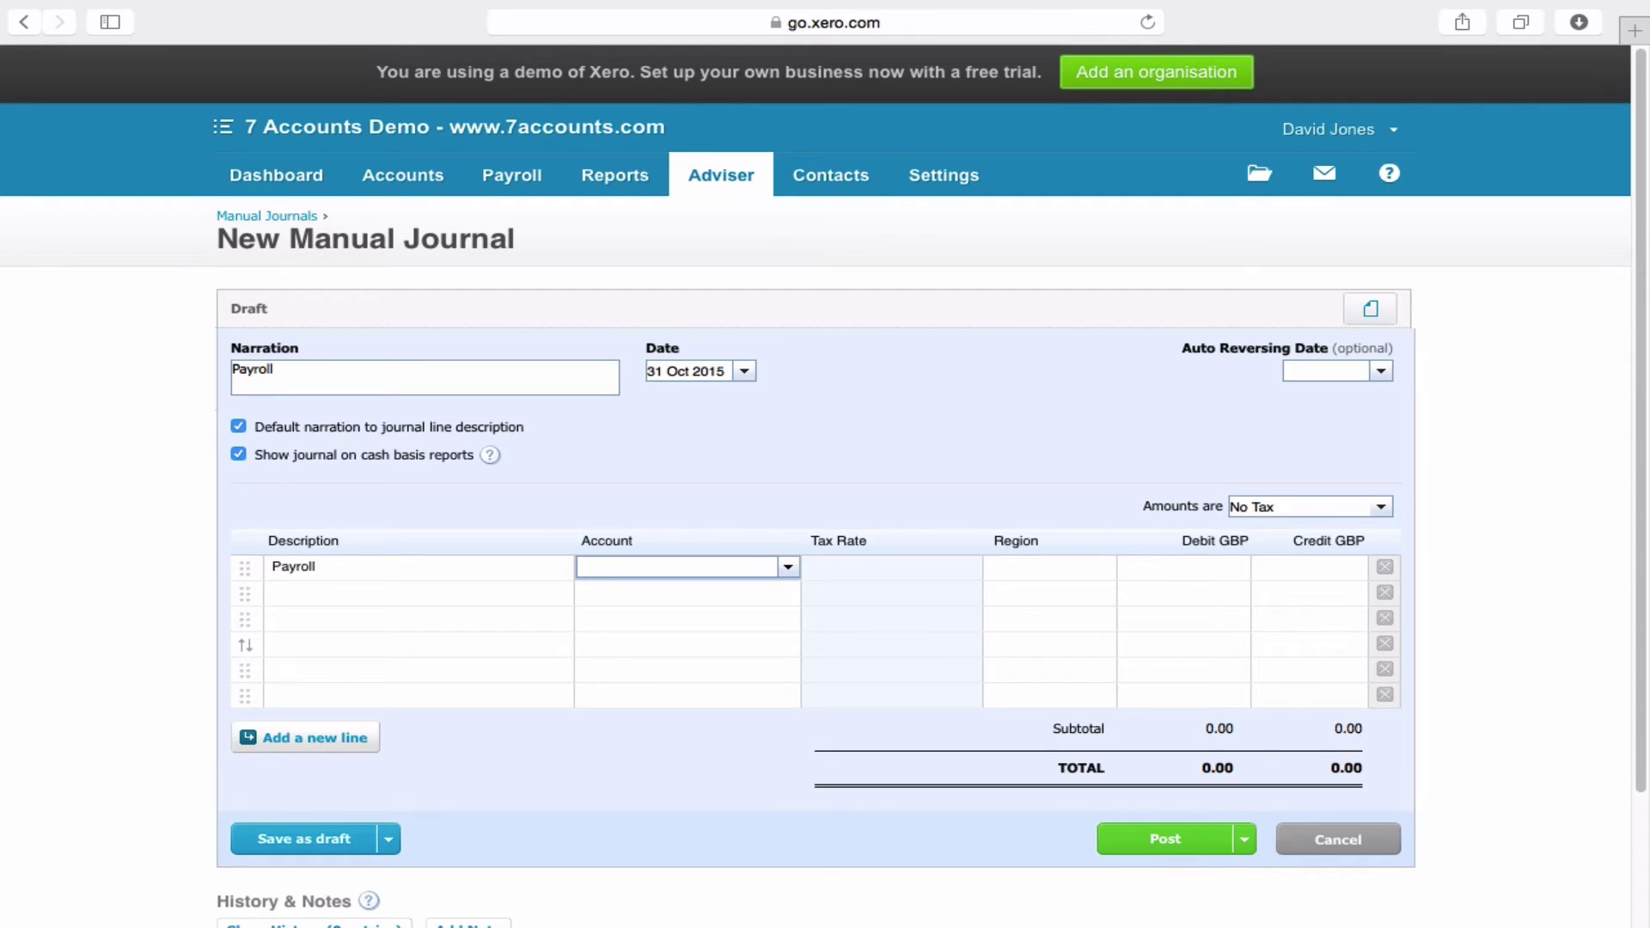
text(sal)
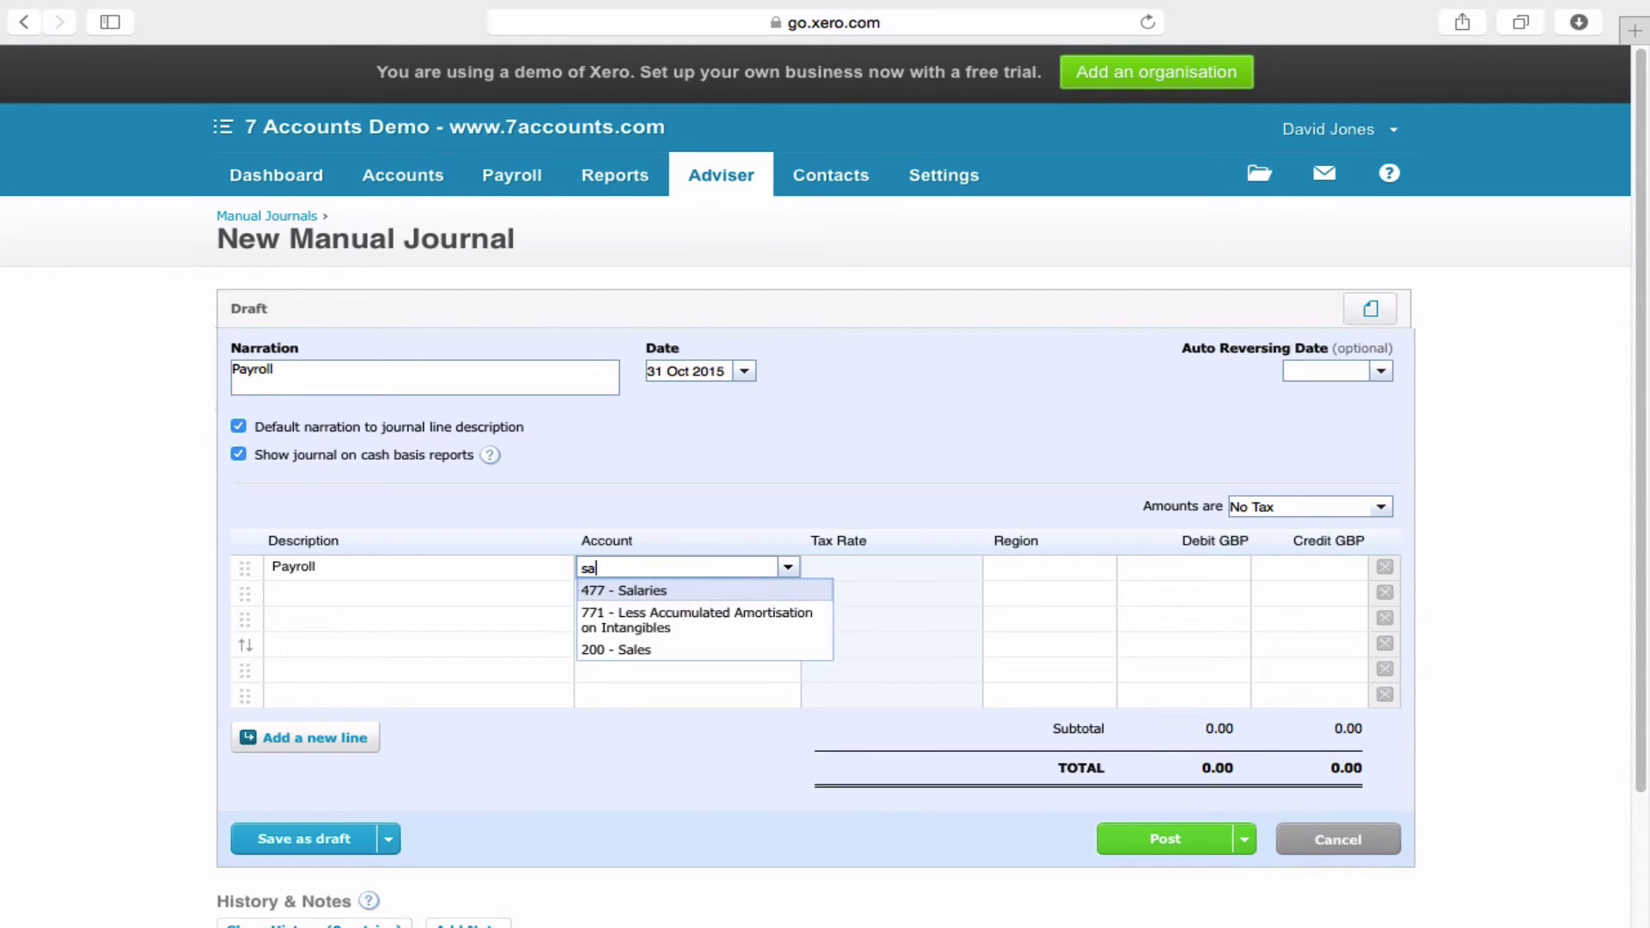
click(676, 593)
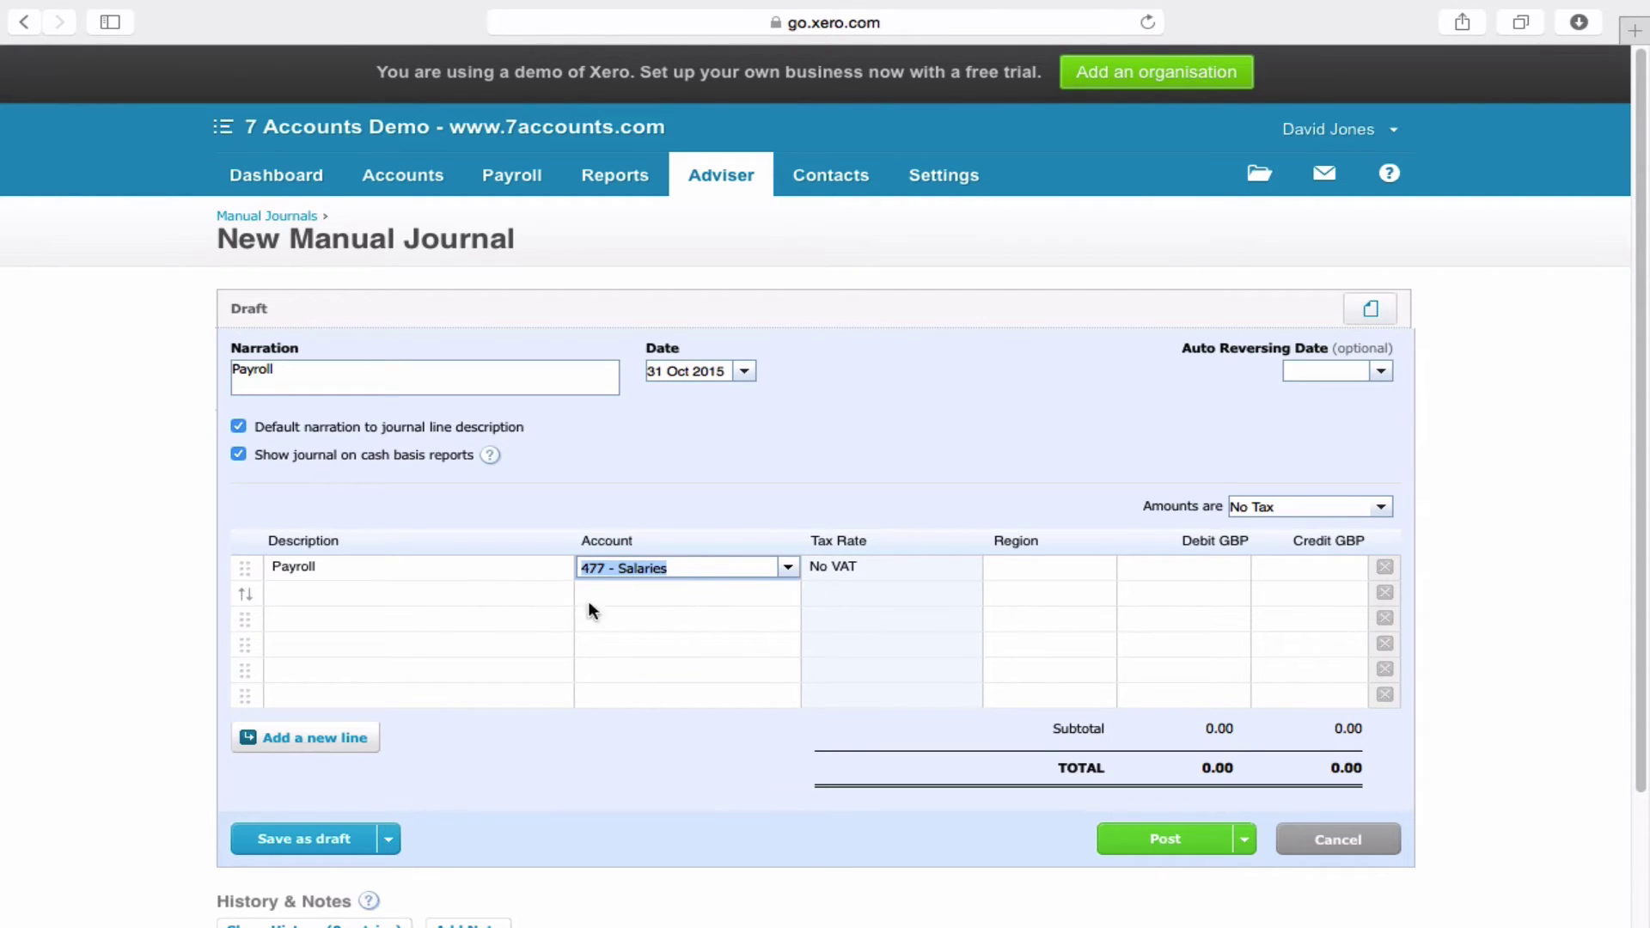
key(Tab)
key(Tab)
text(0)
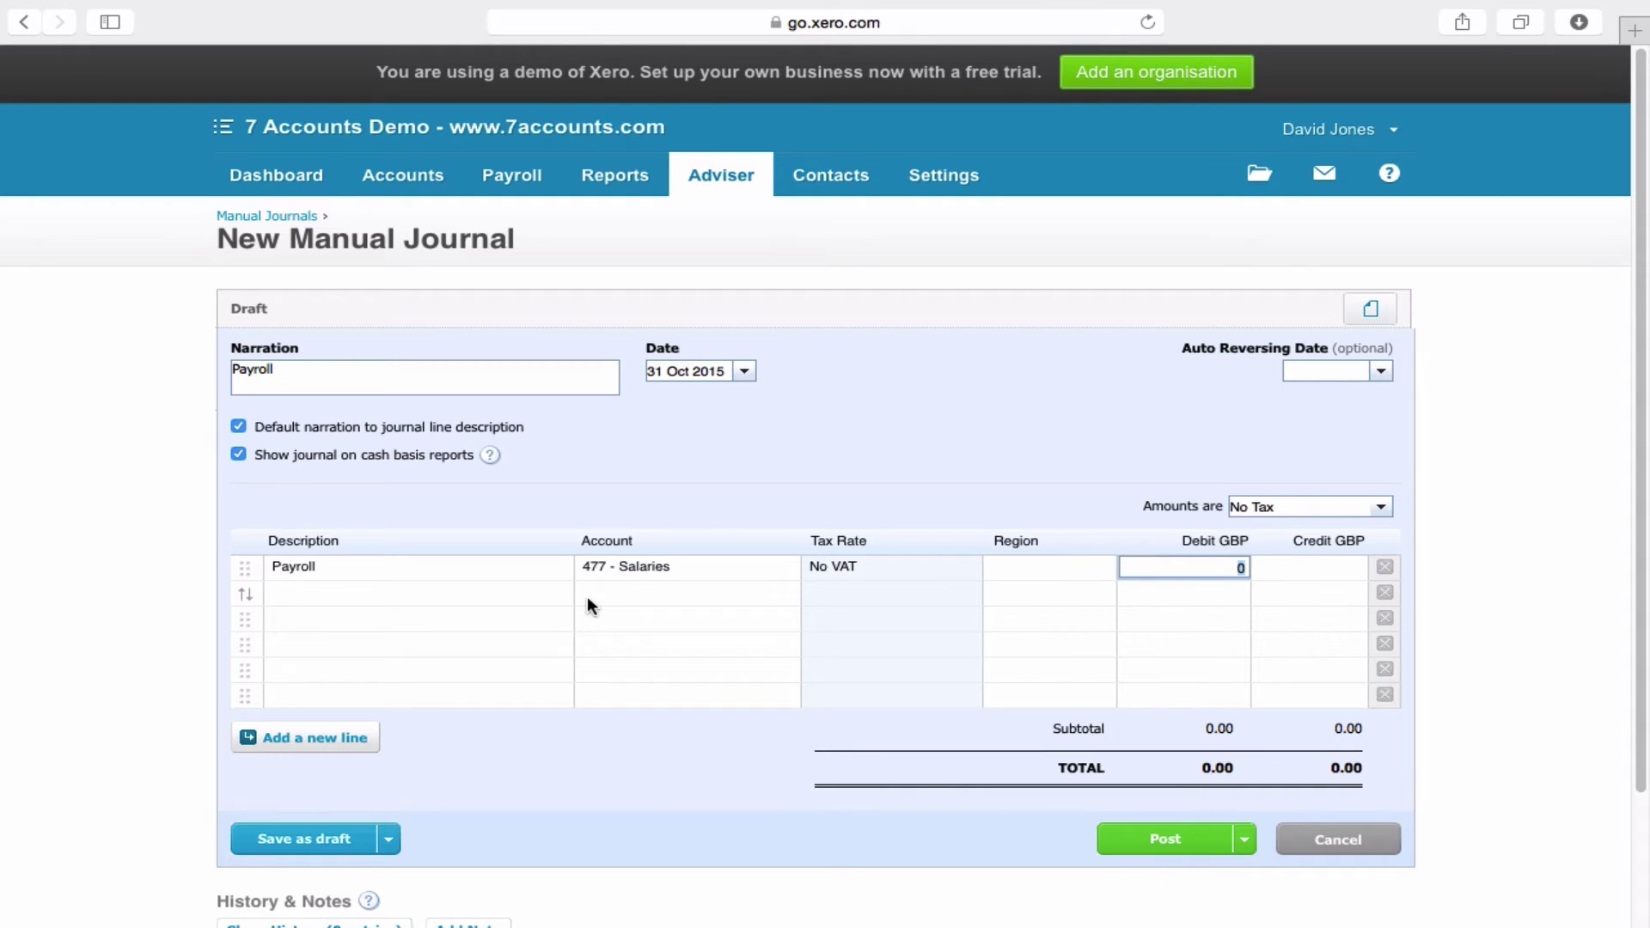
key(BackSpace)
text(10000)
key(Tab)
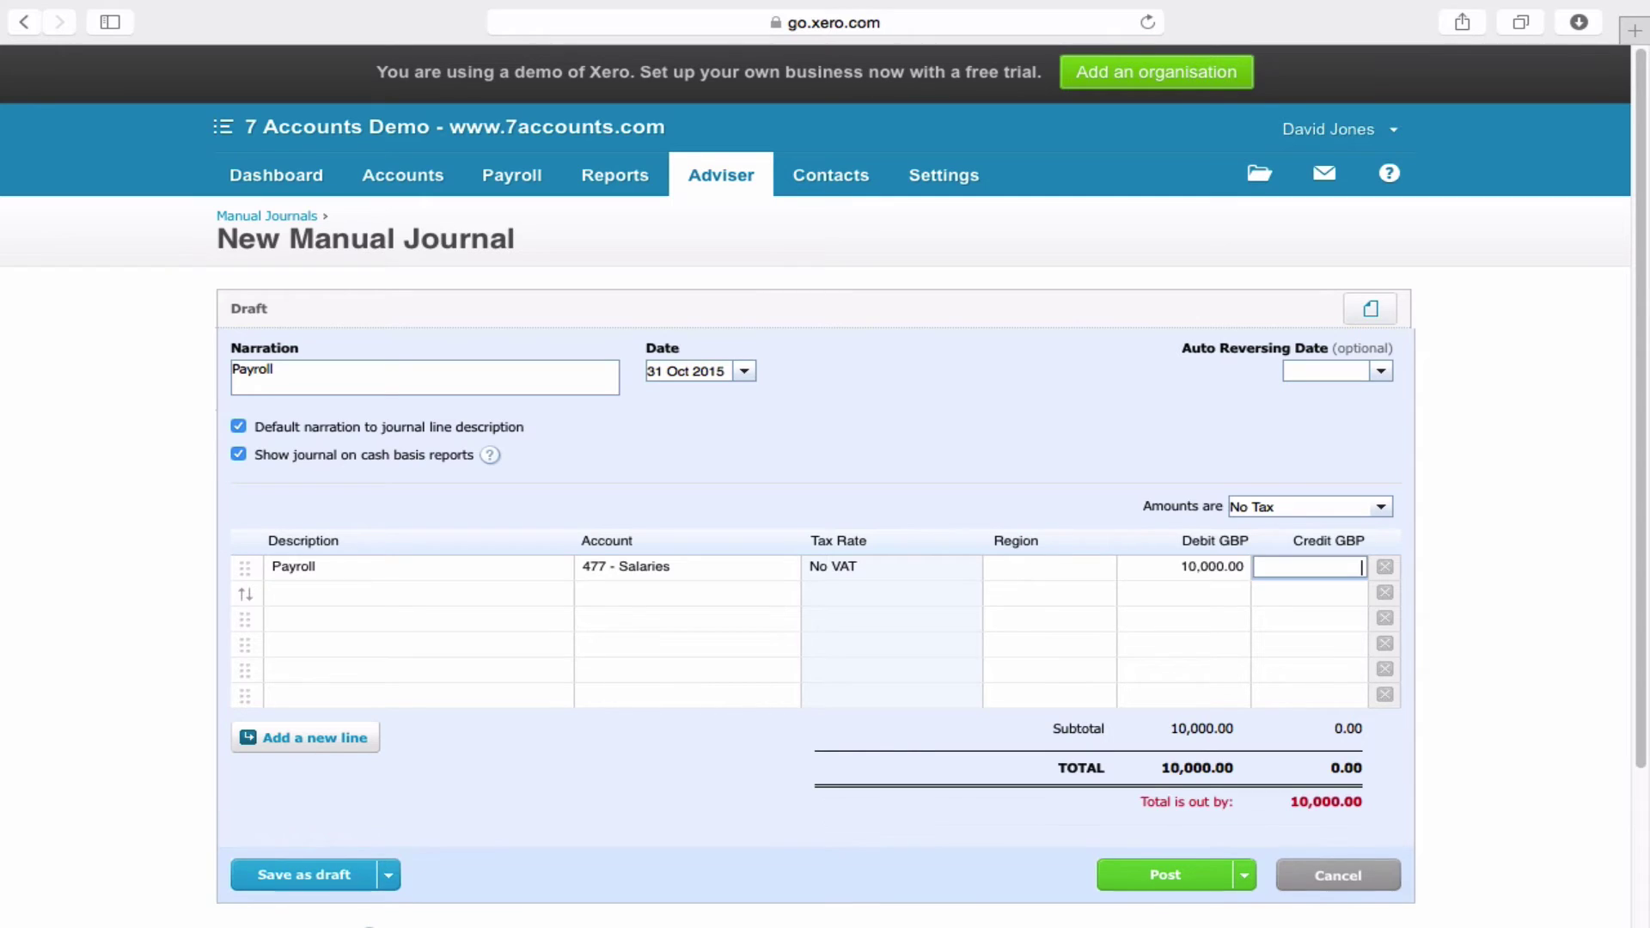
key(Tab)
key(Tab)
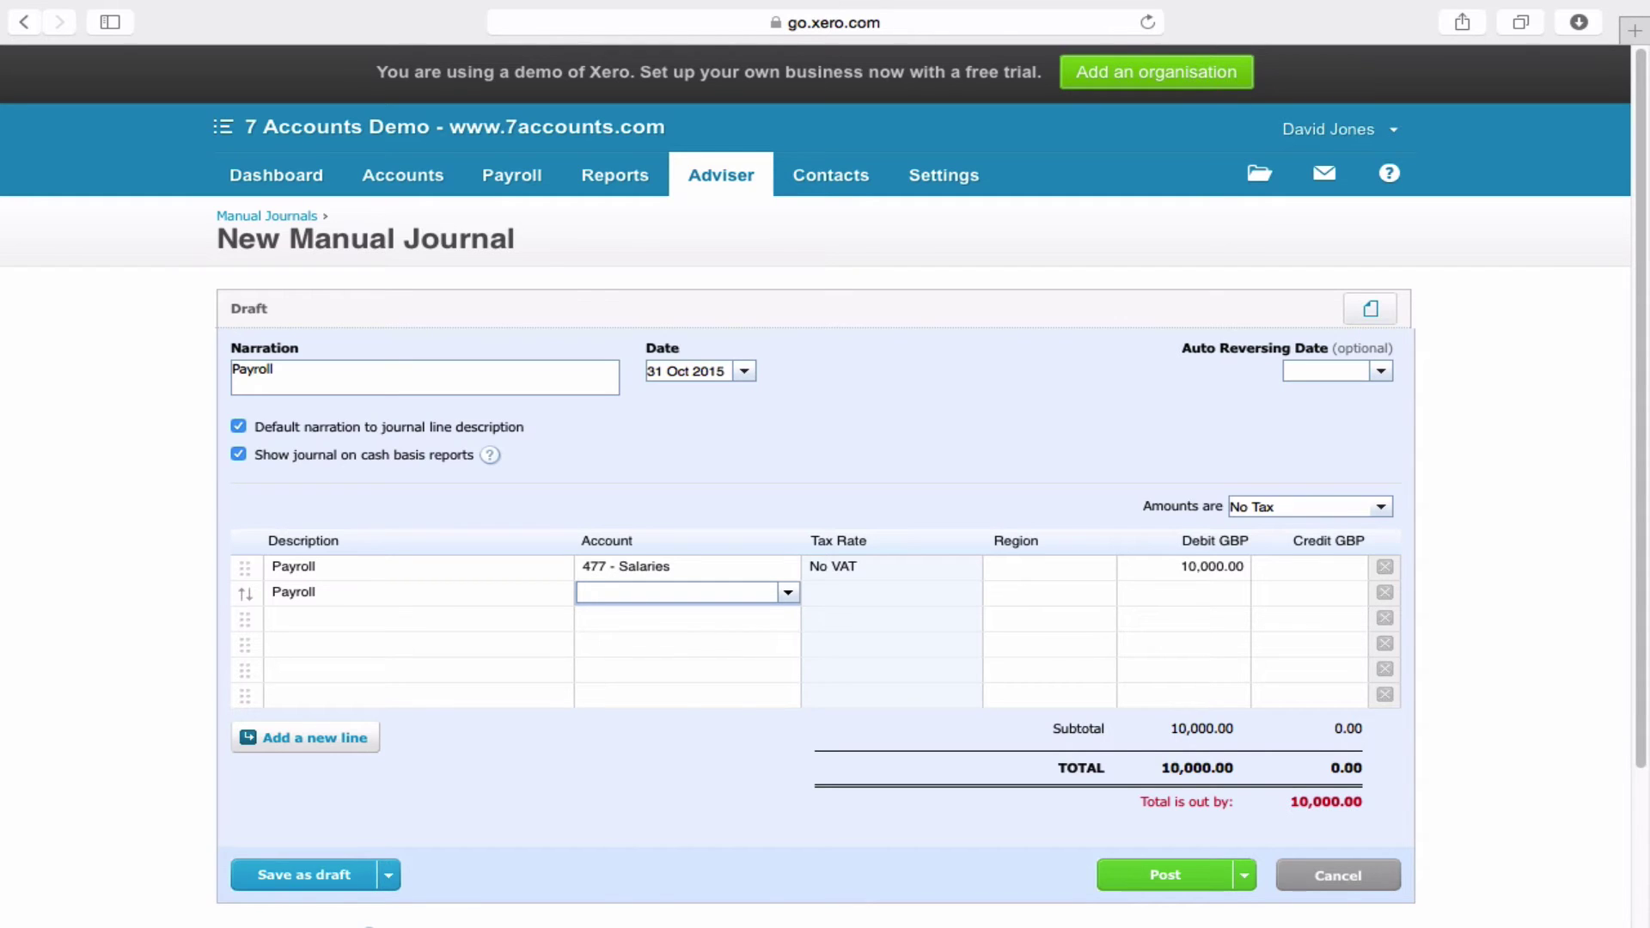
Debit 1,000.00 to 479 - Employers National Insurance on the second line
text(employ)
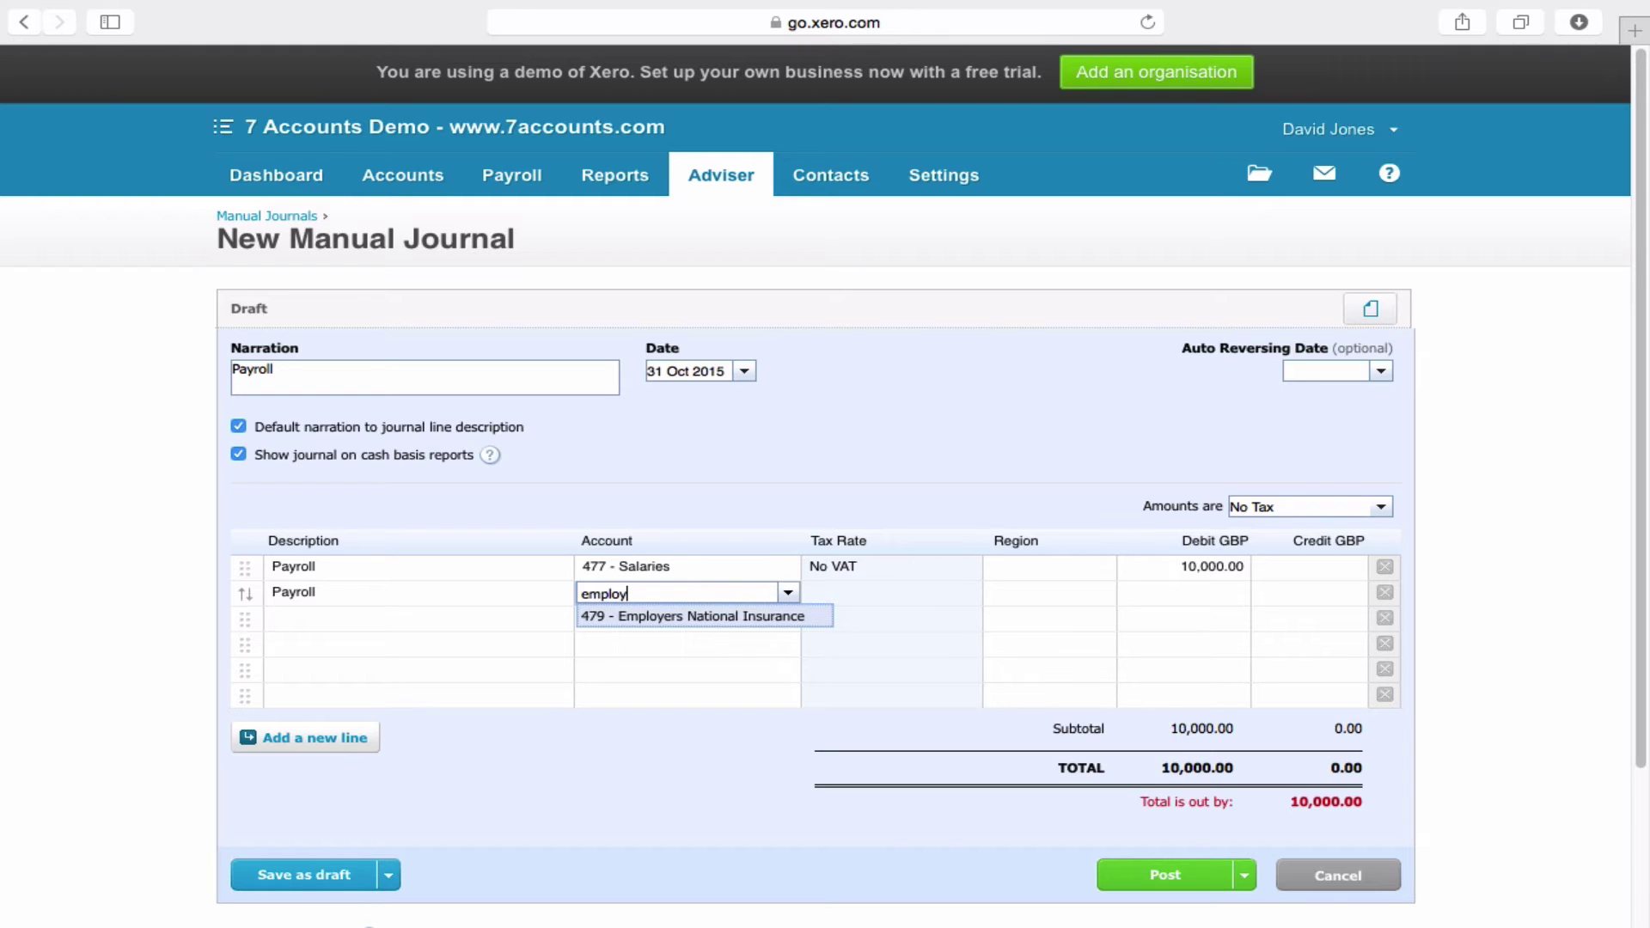
key(Tab)
key(Tab)
text(10000)
key(BackSpace)
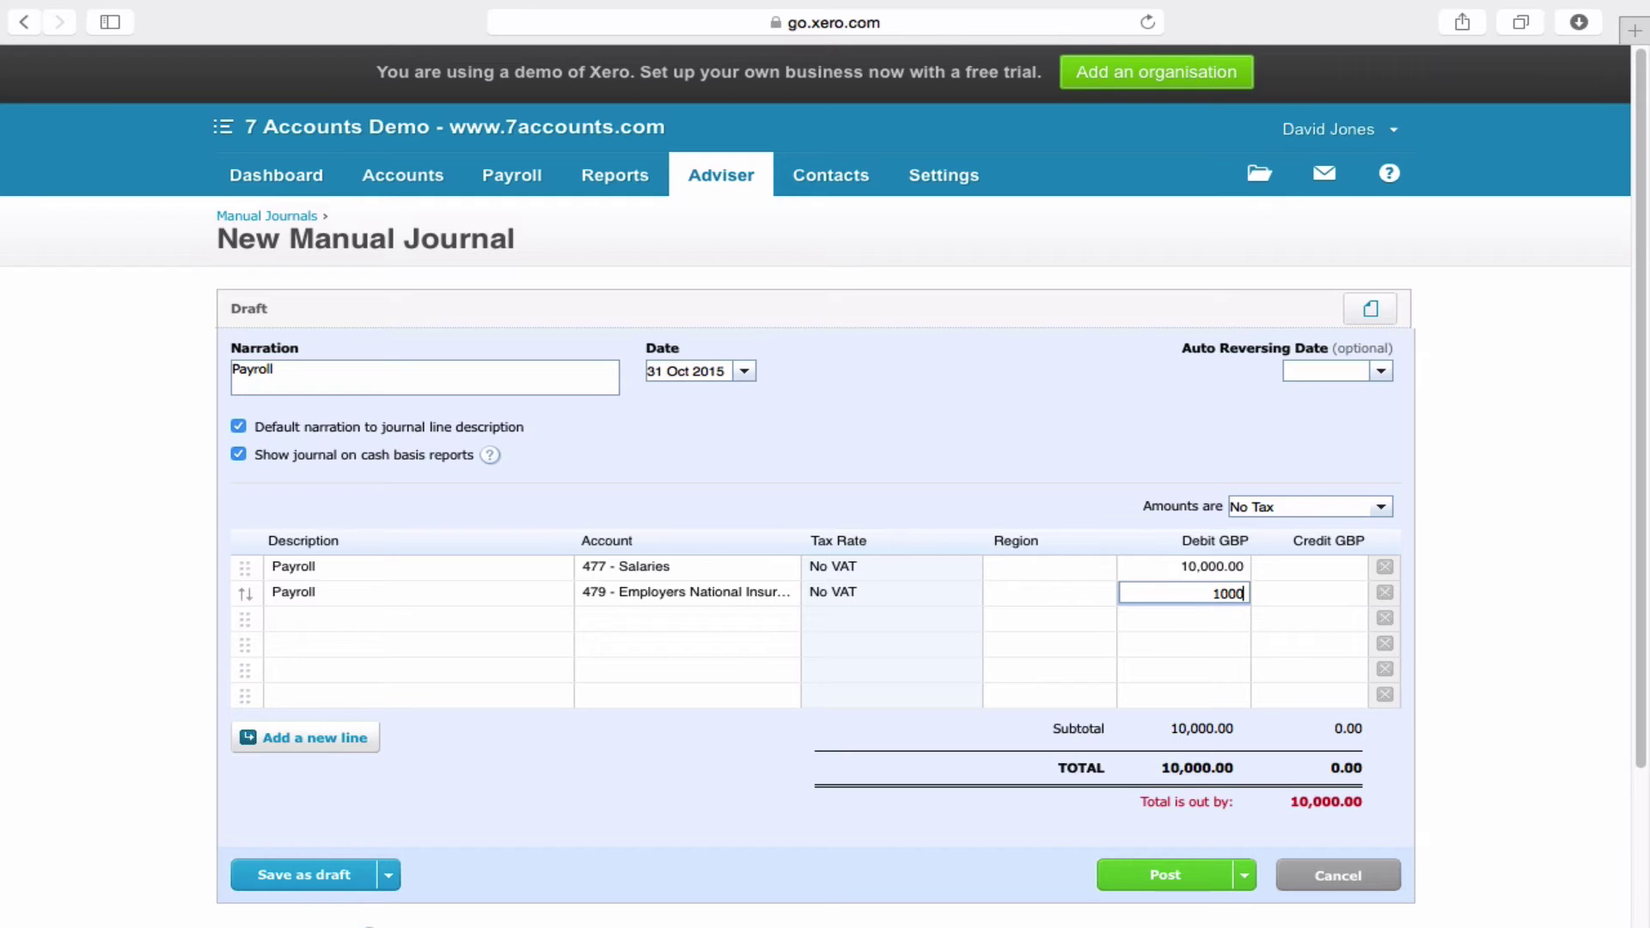
key(Tab)
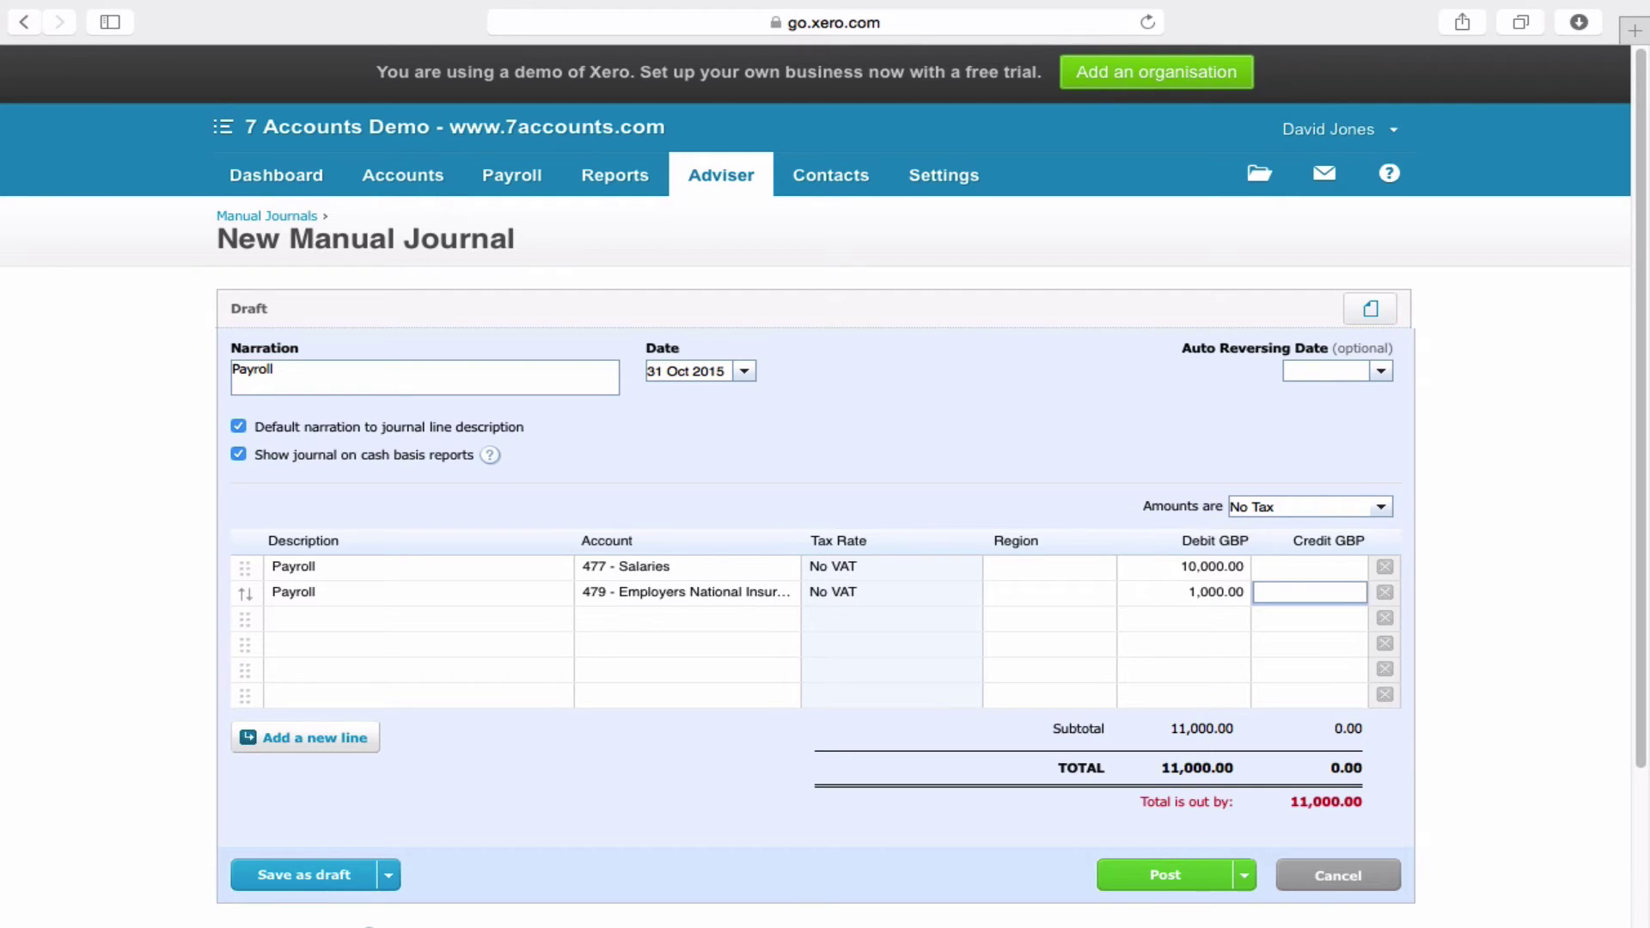
Save the draft and add a third line crediting 7,000.00 to 814 - Wages Payable - Payroll
key(ctrl+s)
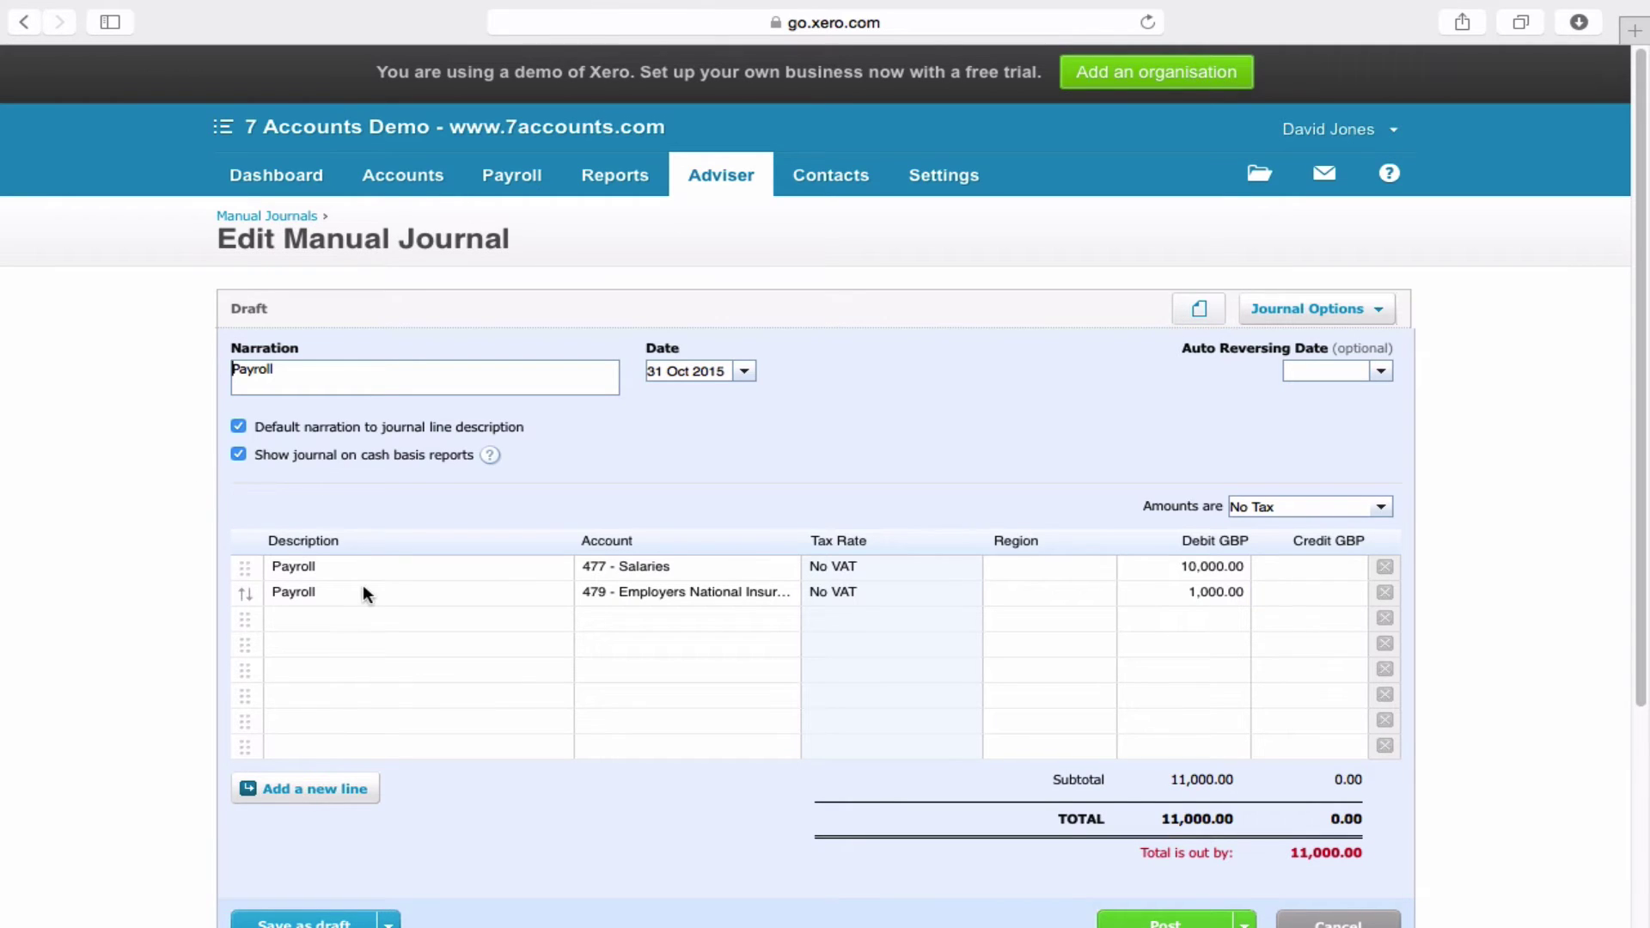
click(383, 617)
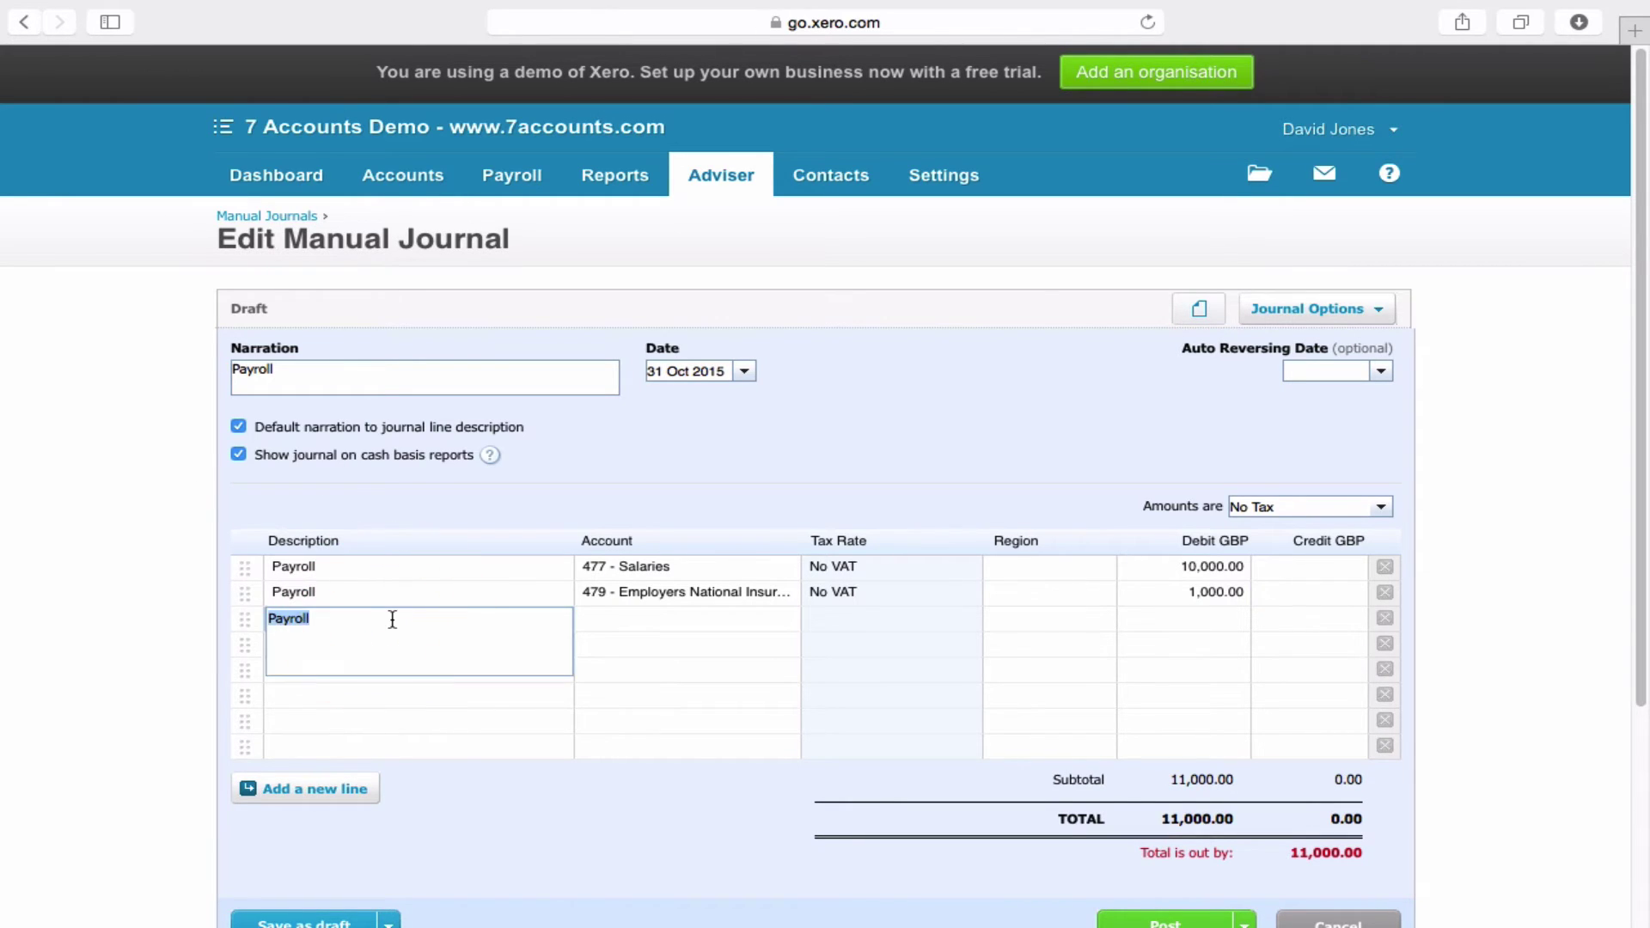
key(Tab)
text(wage)
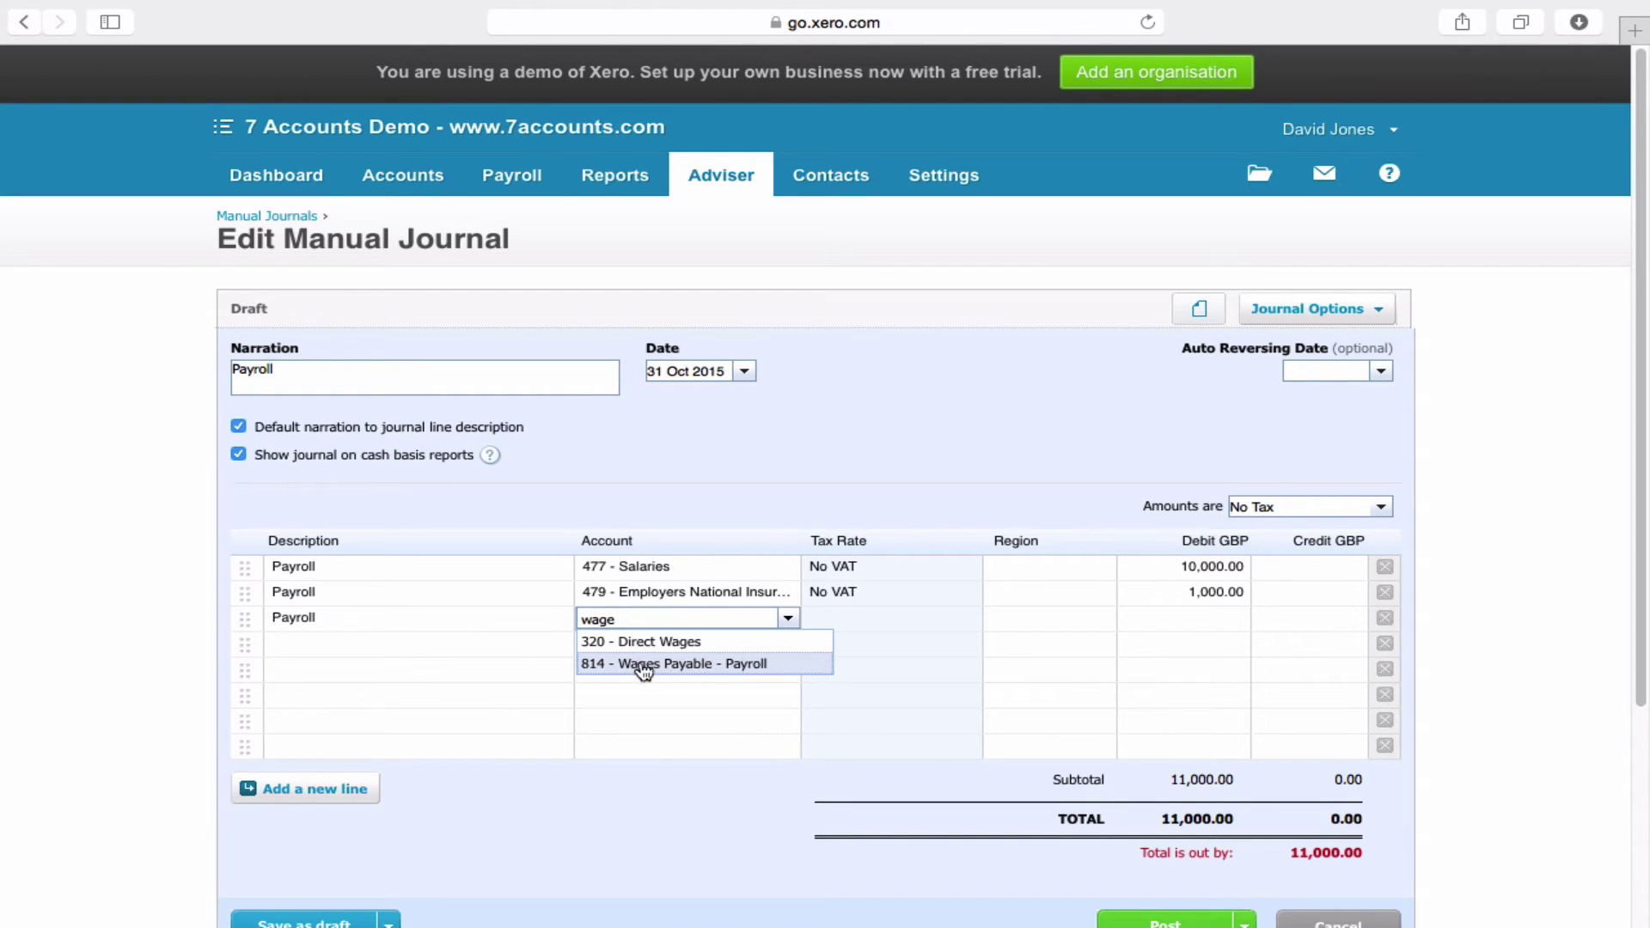
click(655, 664)
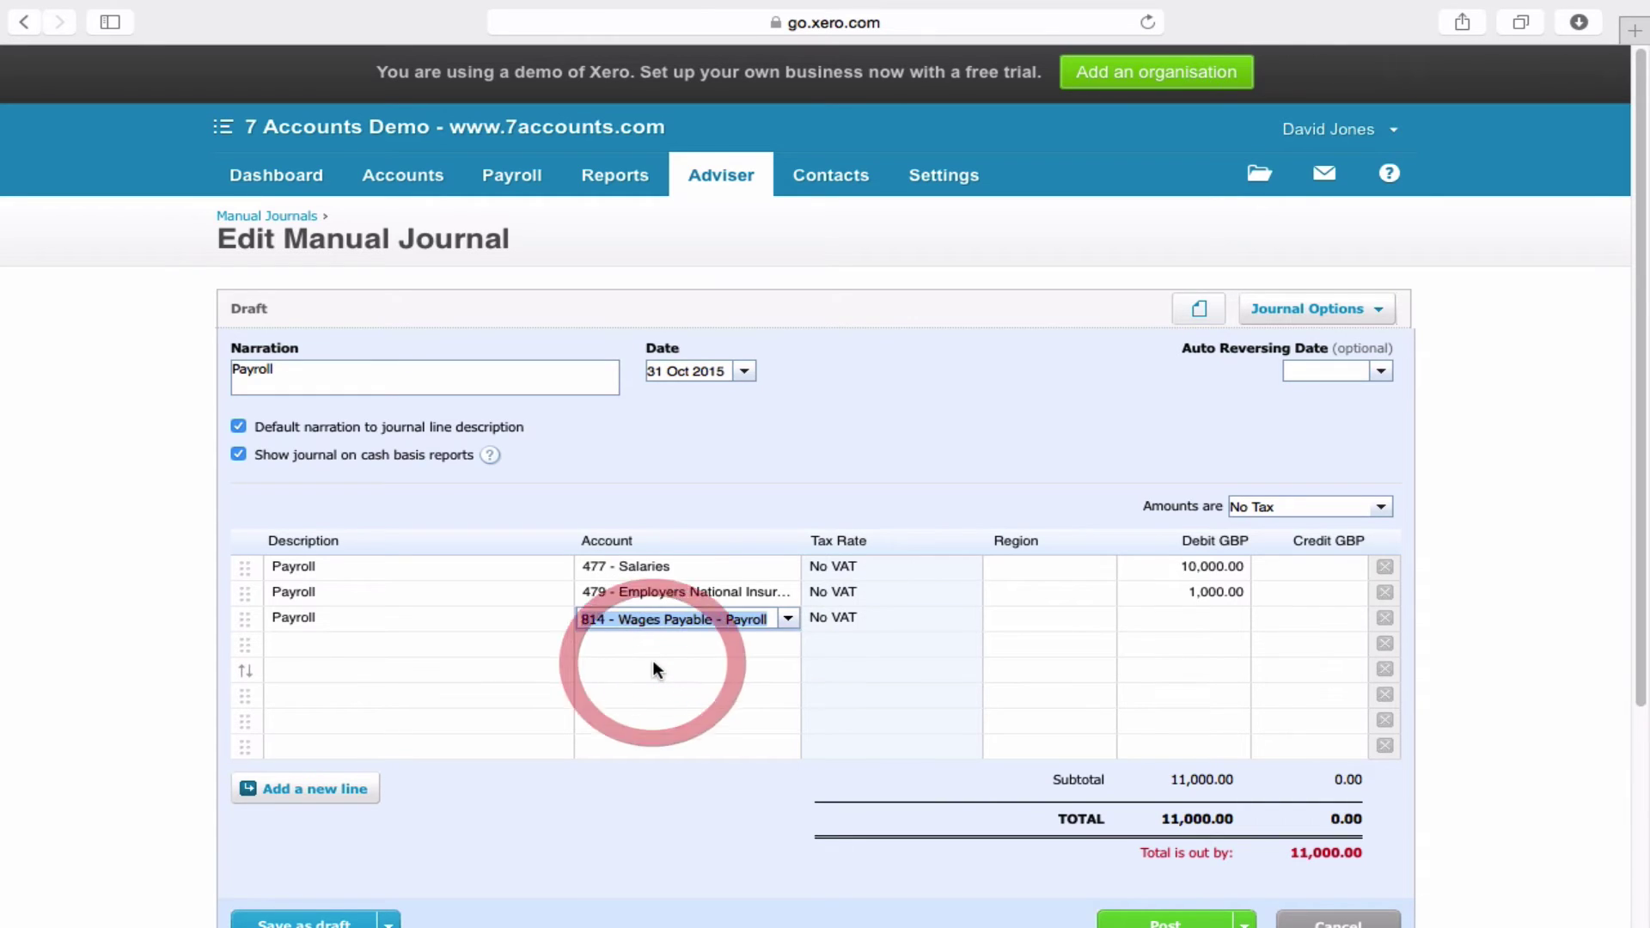
key(Tab)
key(Tab)
key(Tab)
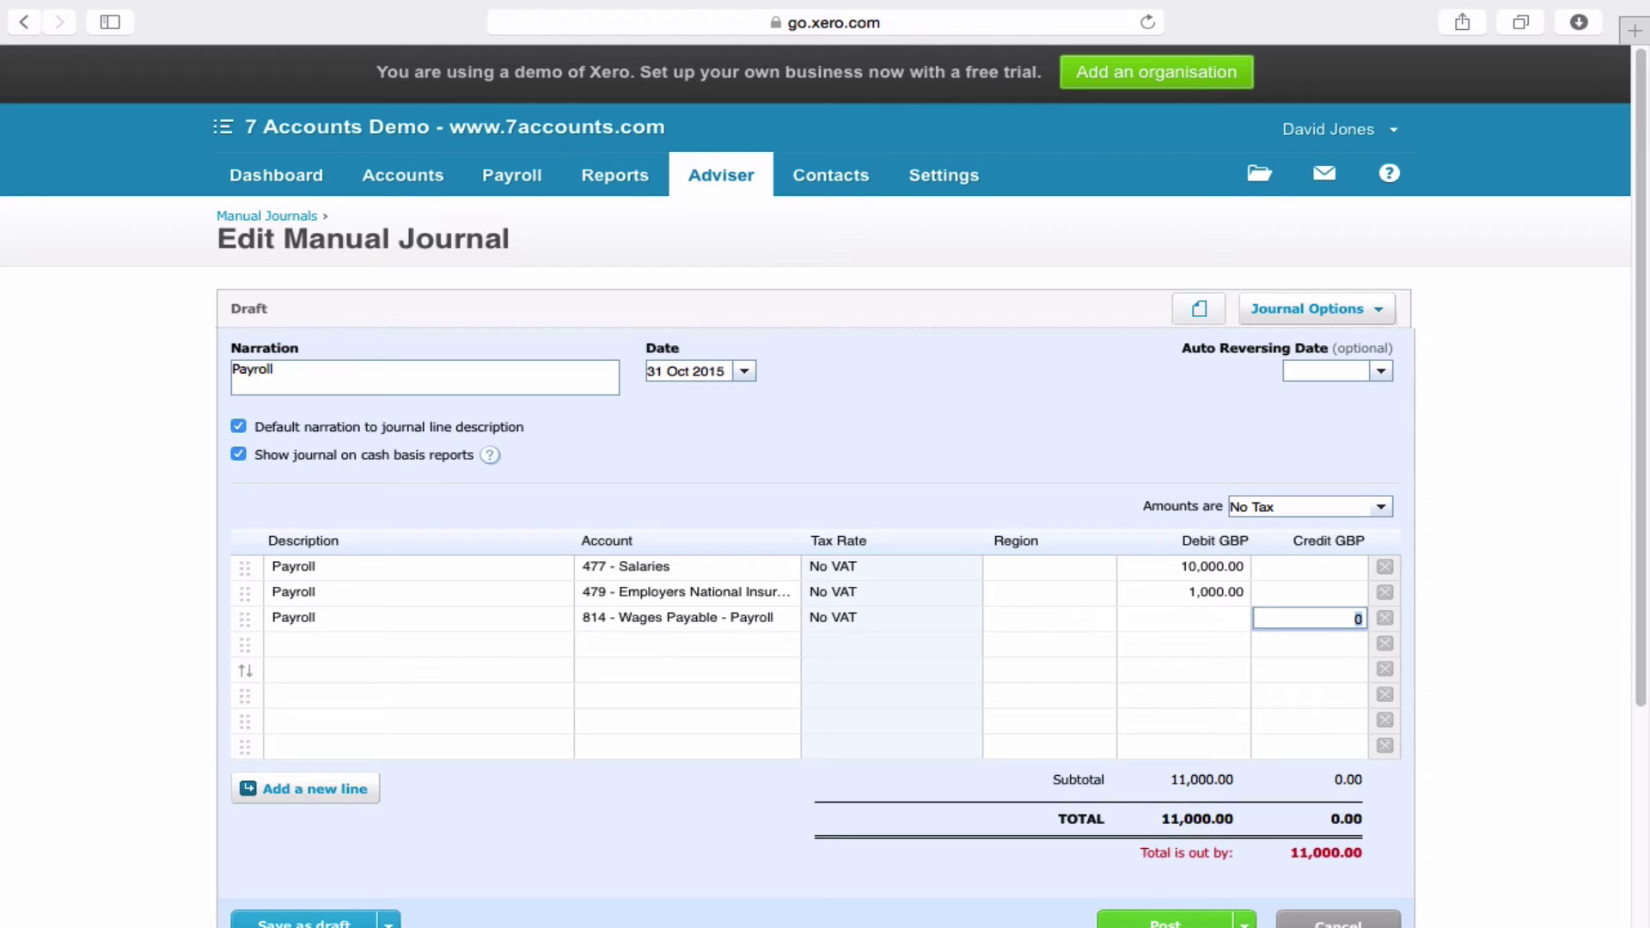
text(7000)
key(Tab)
click(679, 643)
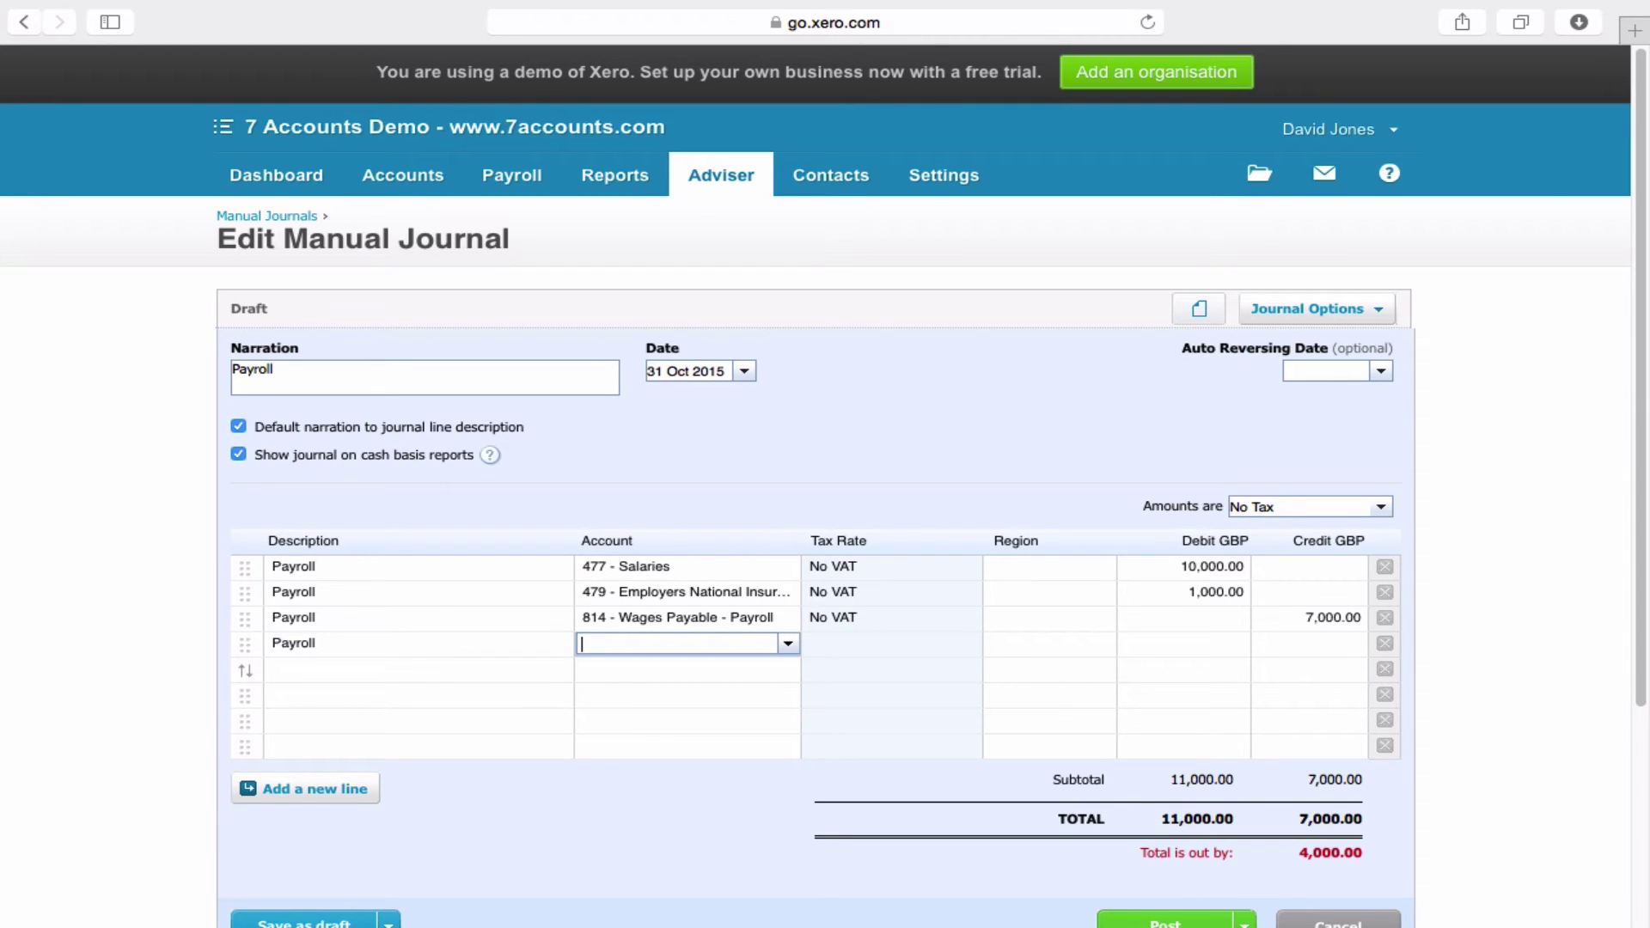
Credit 2,000.00 to 825 - PAYE Payable on the fourth line
text(paye)
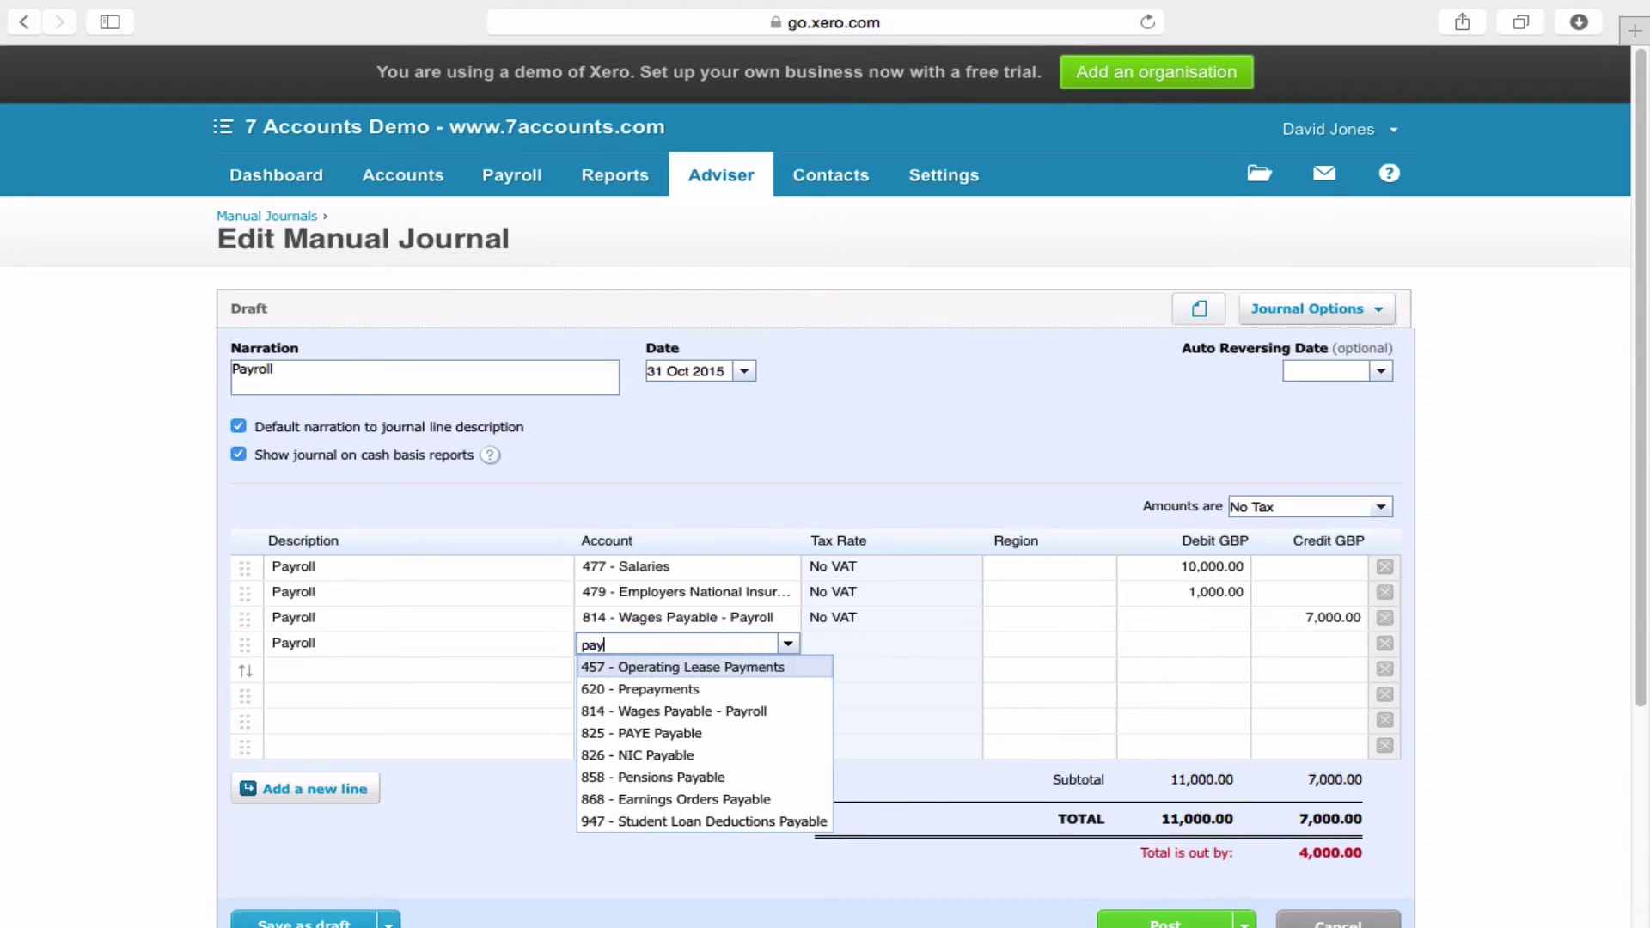
click(711, 670)
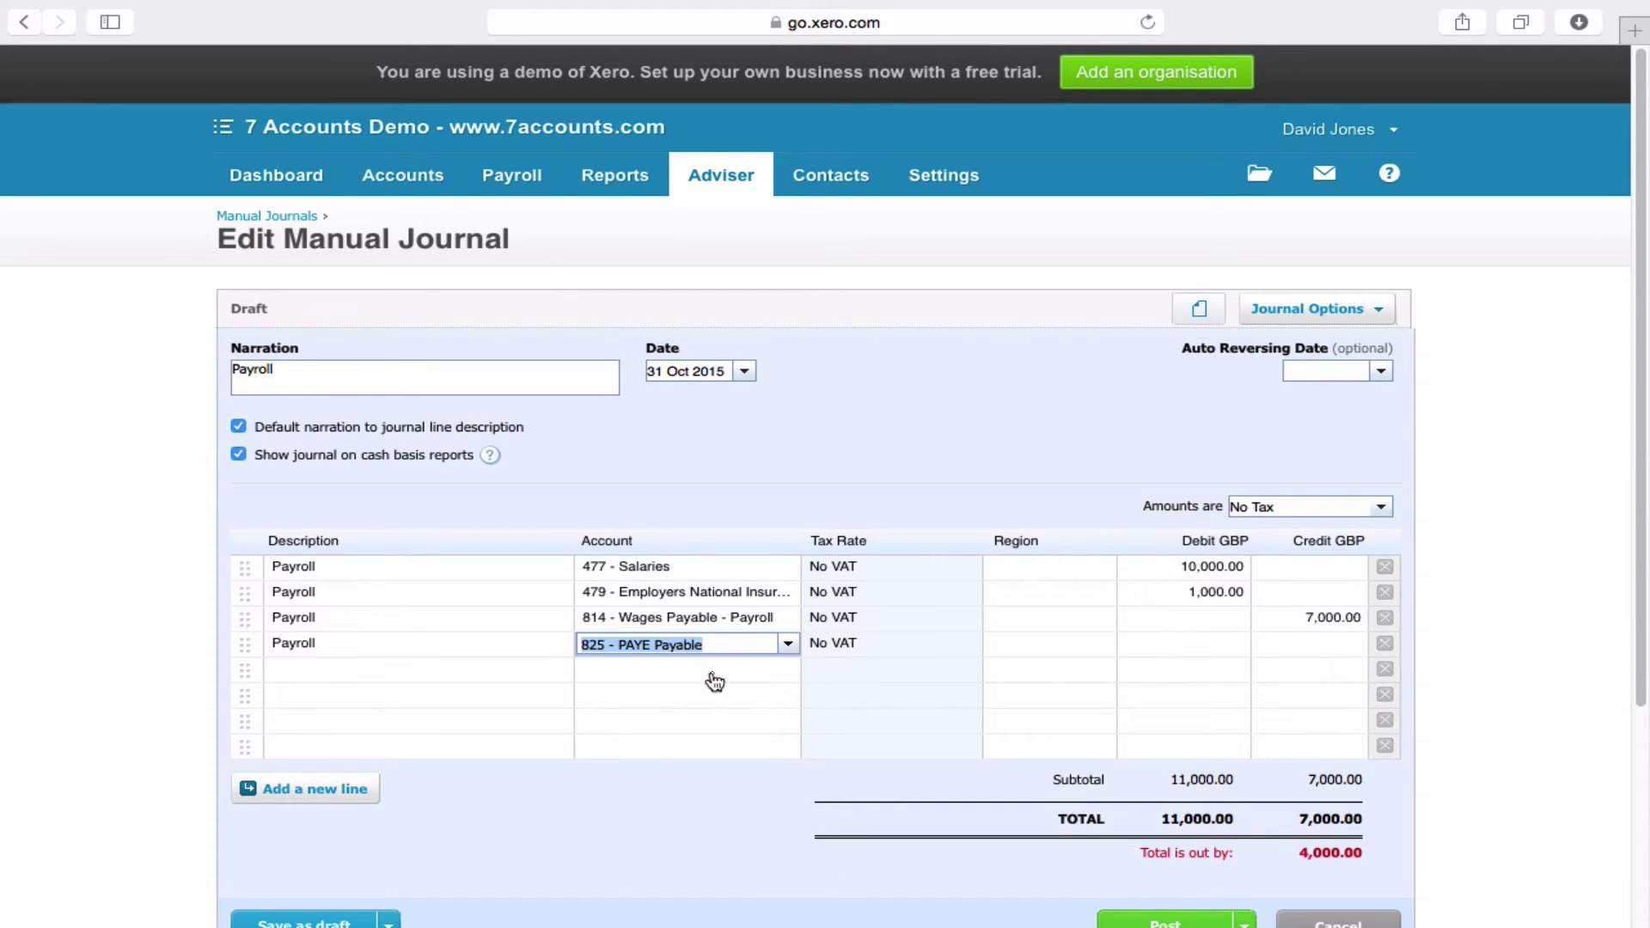
key(Tab)
key(Tab)
key(Tab)
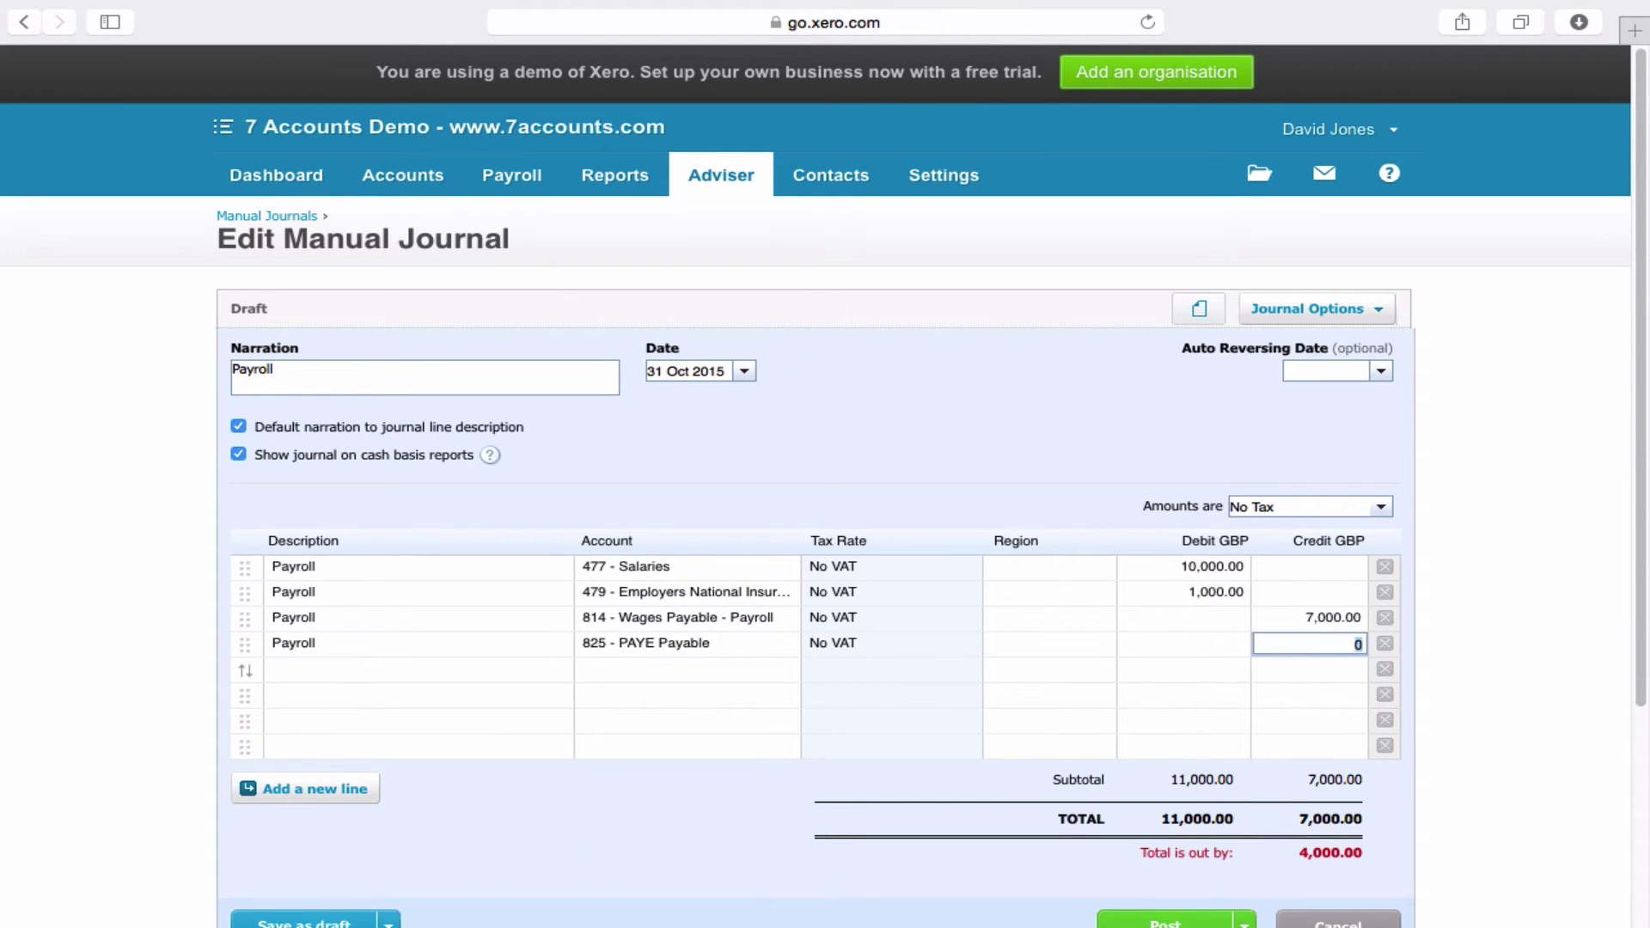
text(2000)
key(Tab)
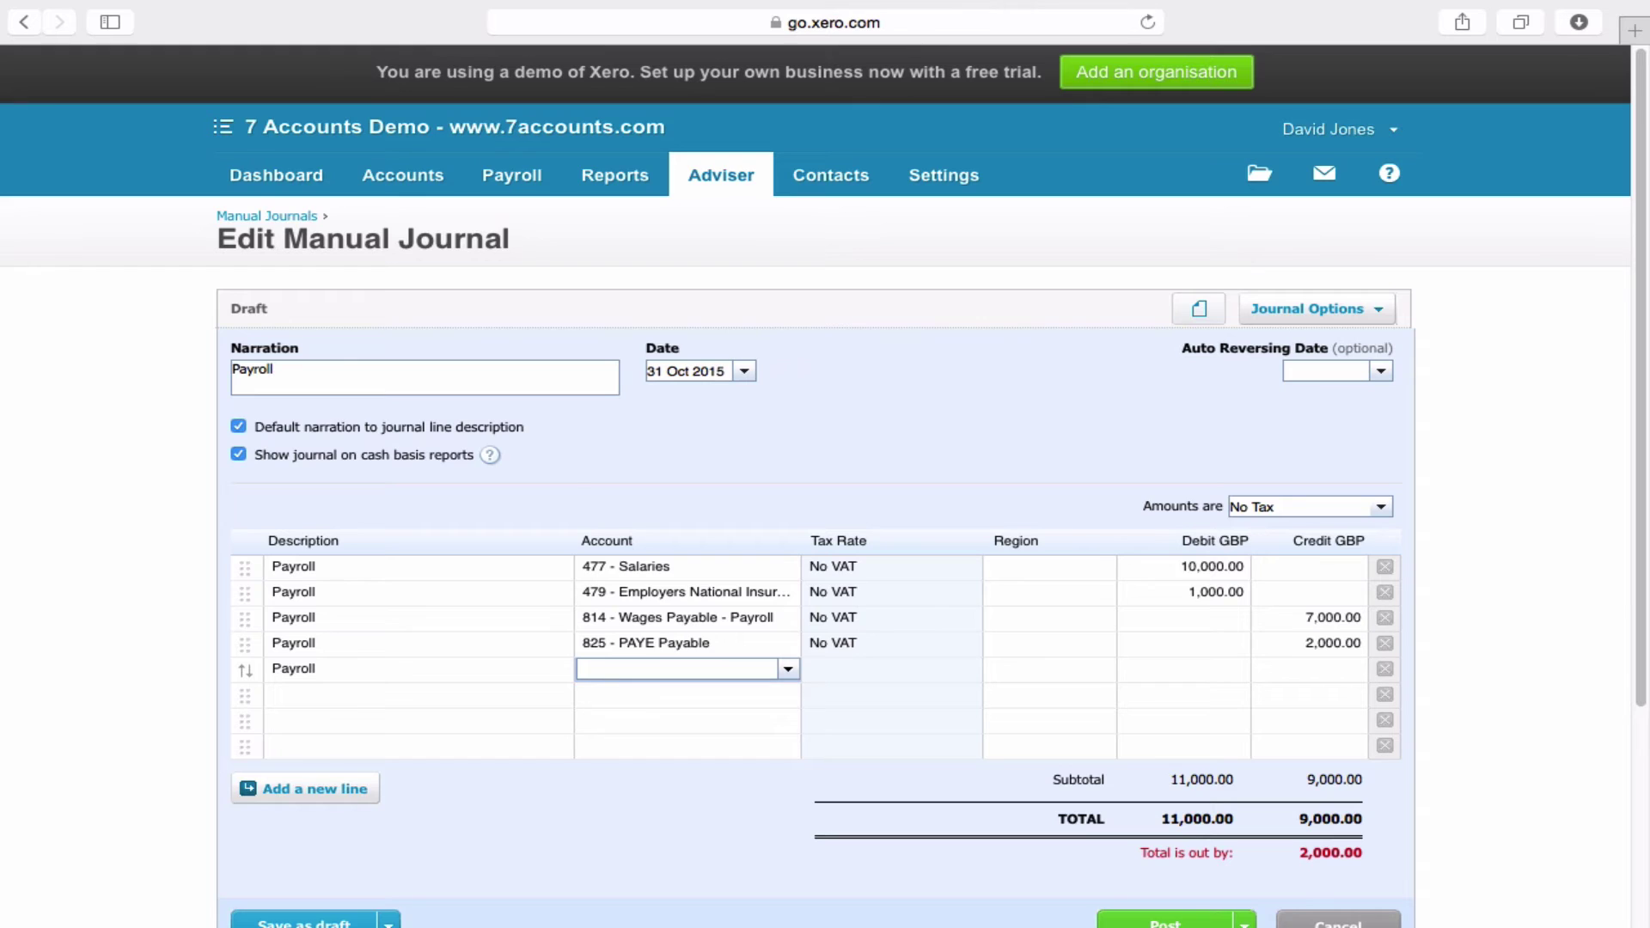
Credit 2,000.00 to 826 - NIC Payable and leave the extra blank line empty
text(826)
key(Tab)
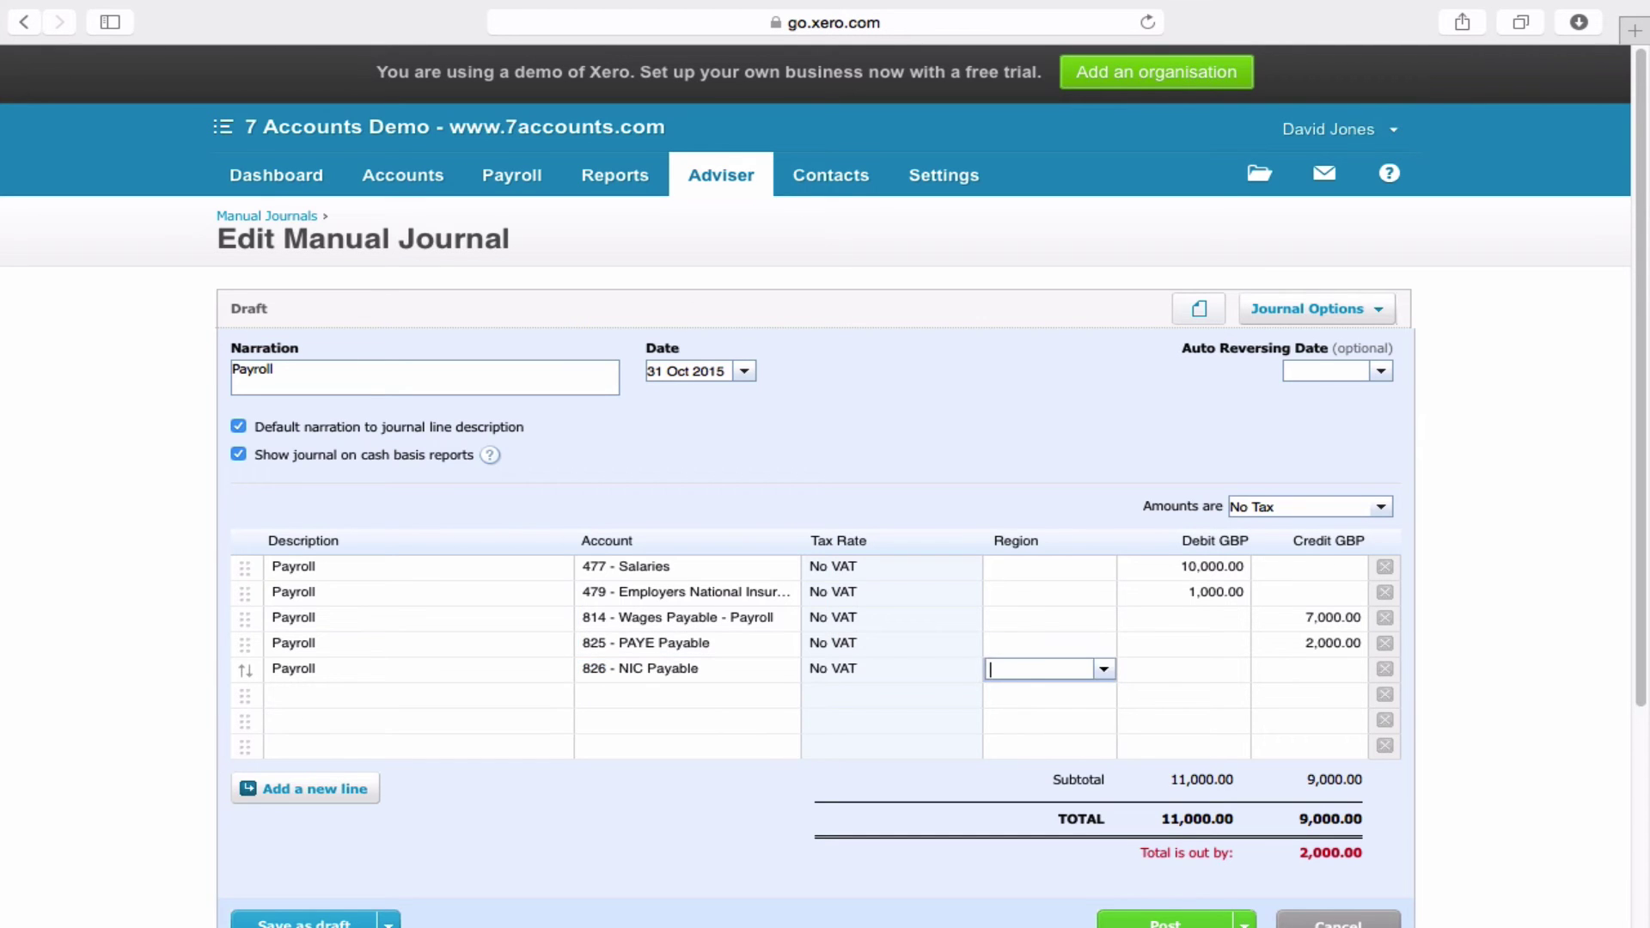
key(Tab)
key(Tab)
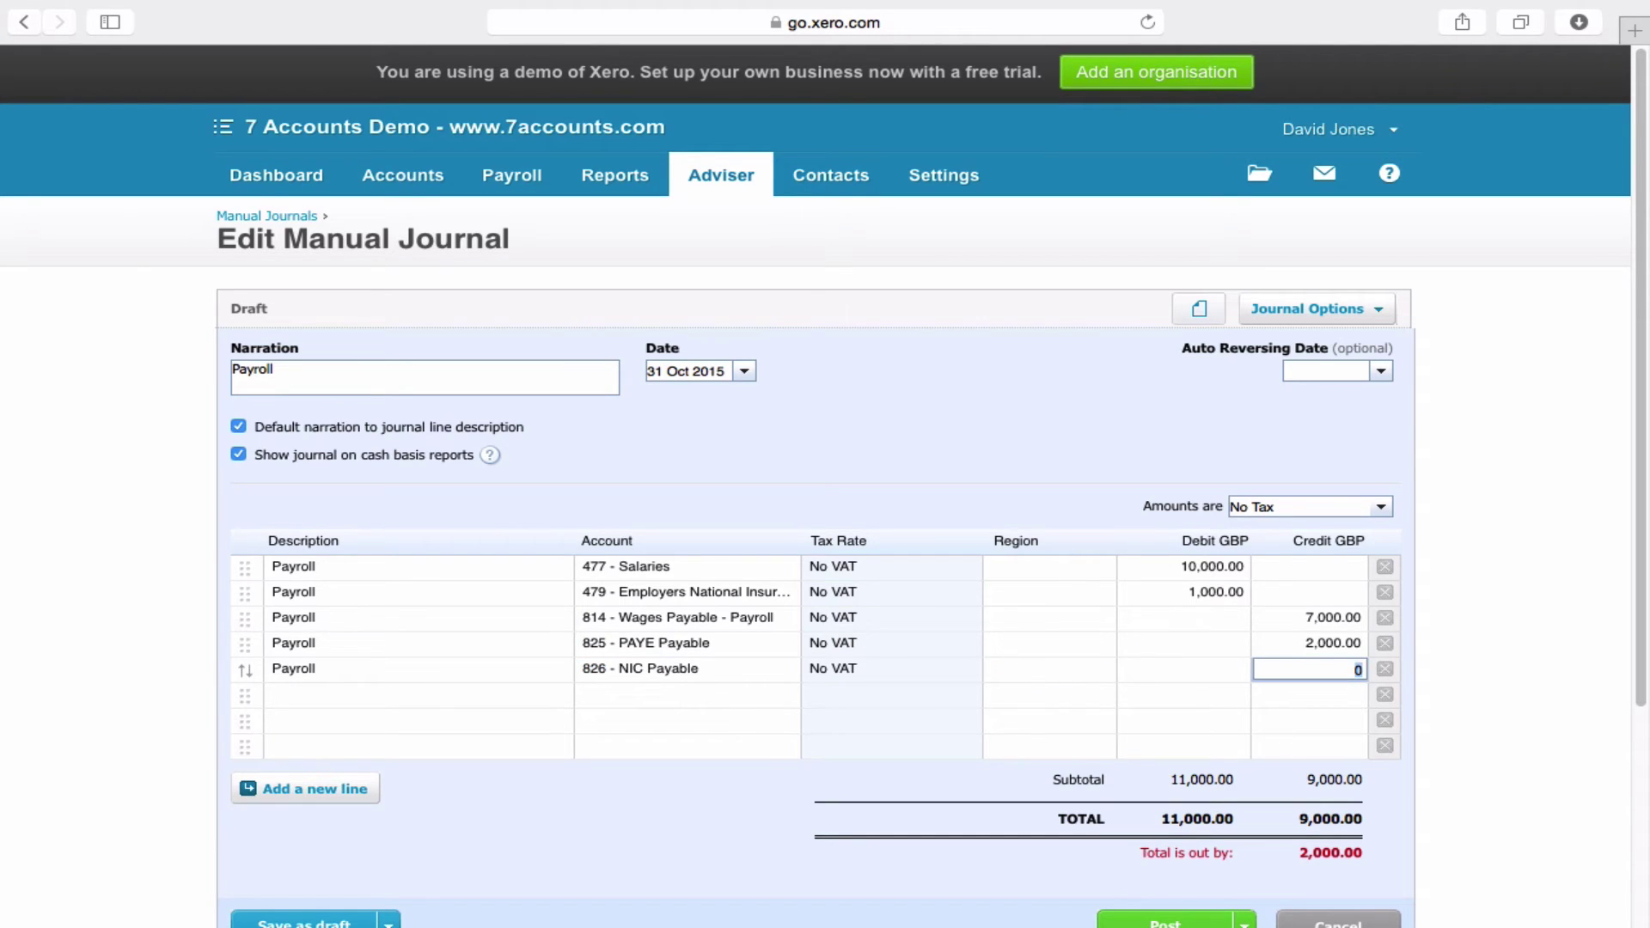
text(100)
key(BackSpace)
key(BackSpace)
text(2000)
key(Tab)
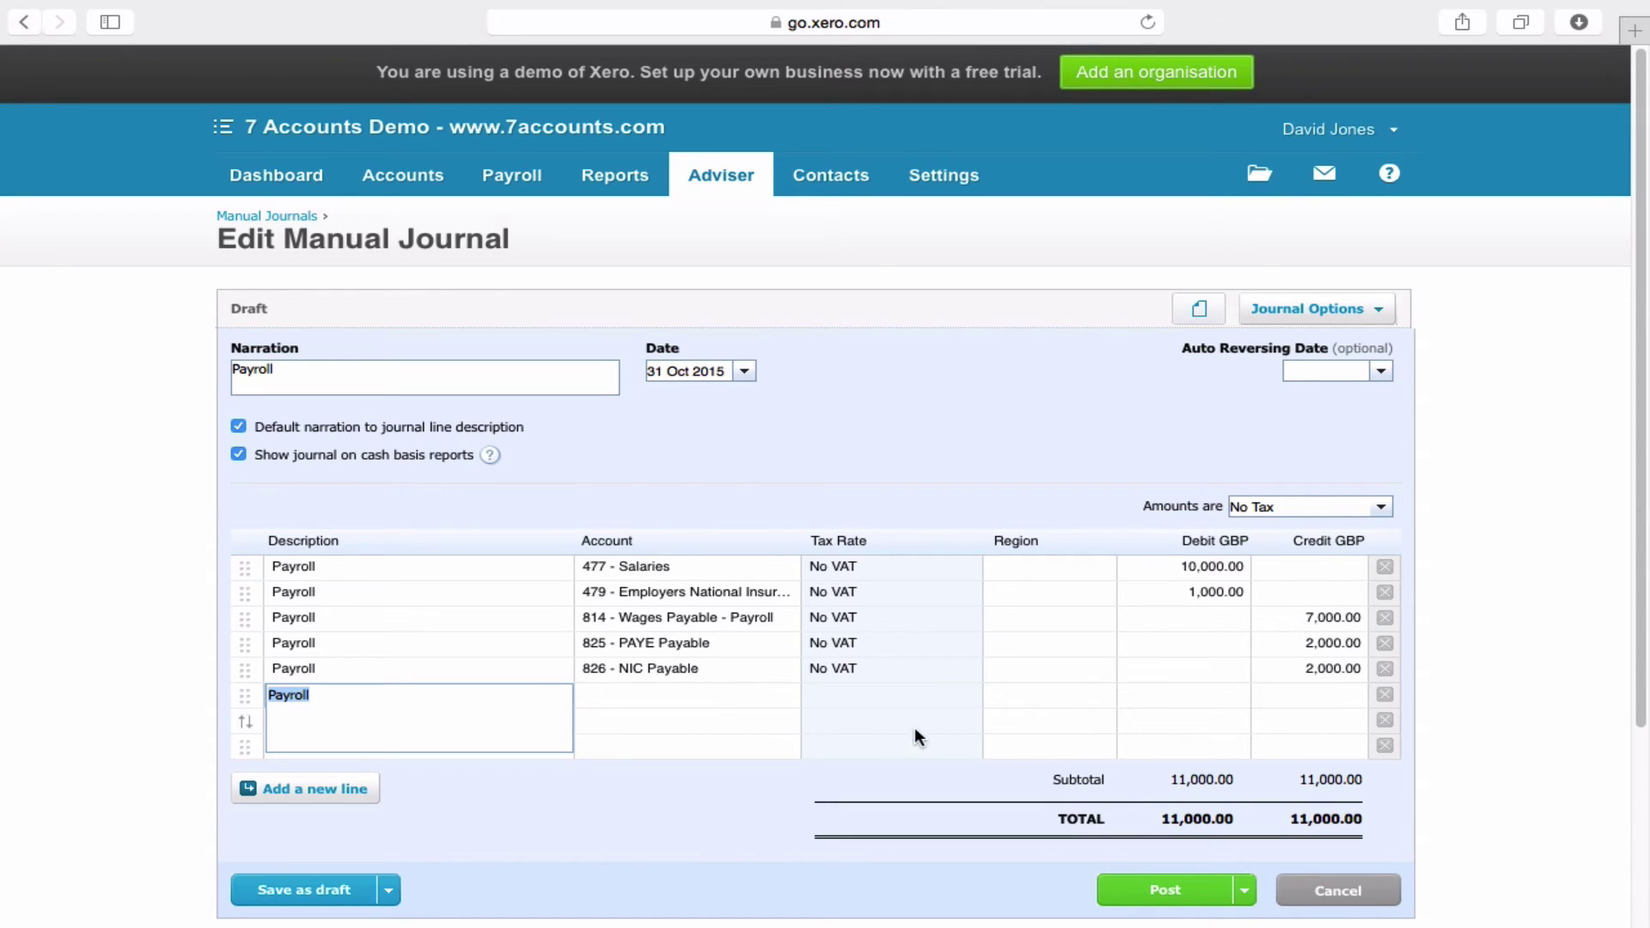
click(763, 762)
click(1384, 694)
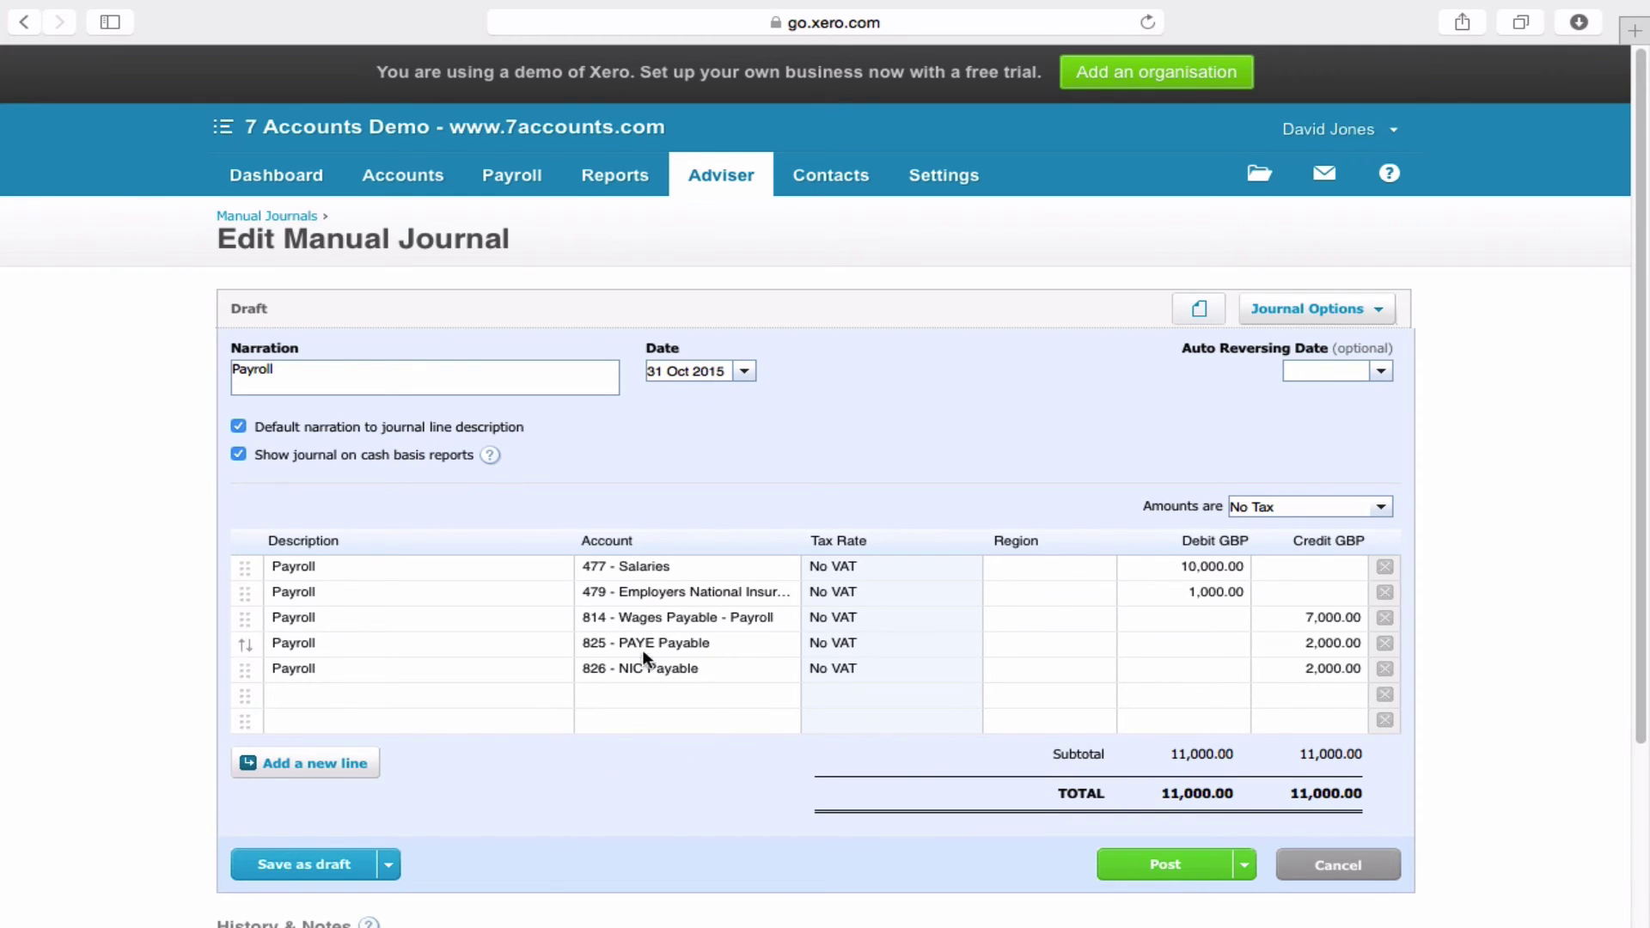
Add a line debiting 672.00 to 478 - Directors' Remuneration
click(475, 692)
key(Tab)
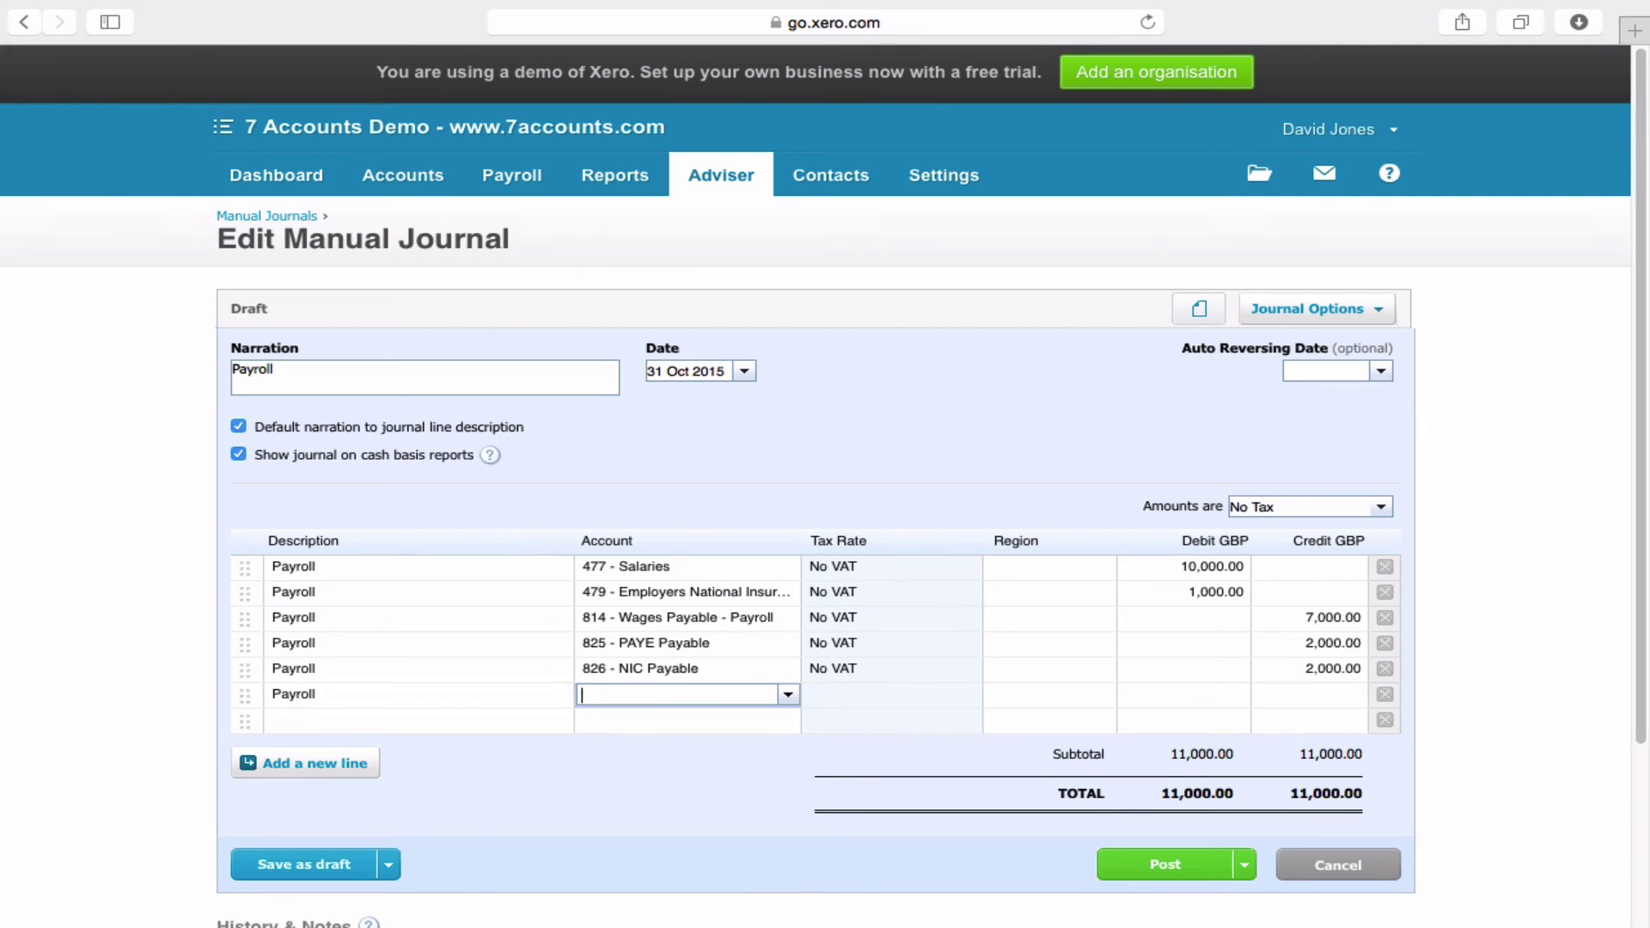
text(dir)
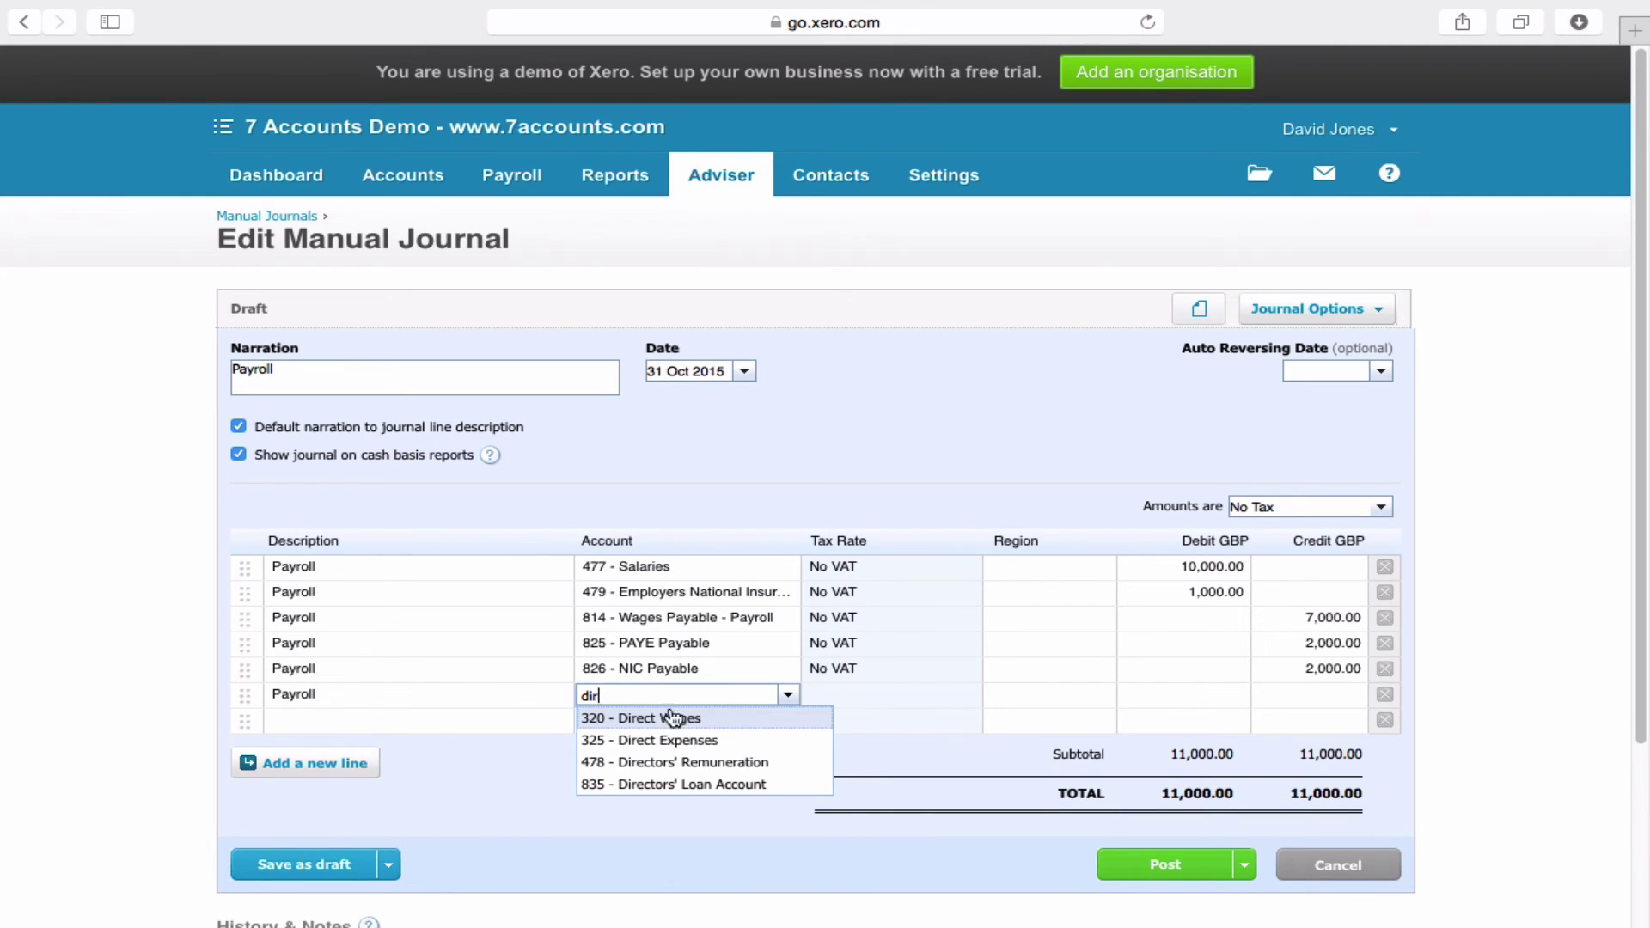
click(756, 762)
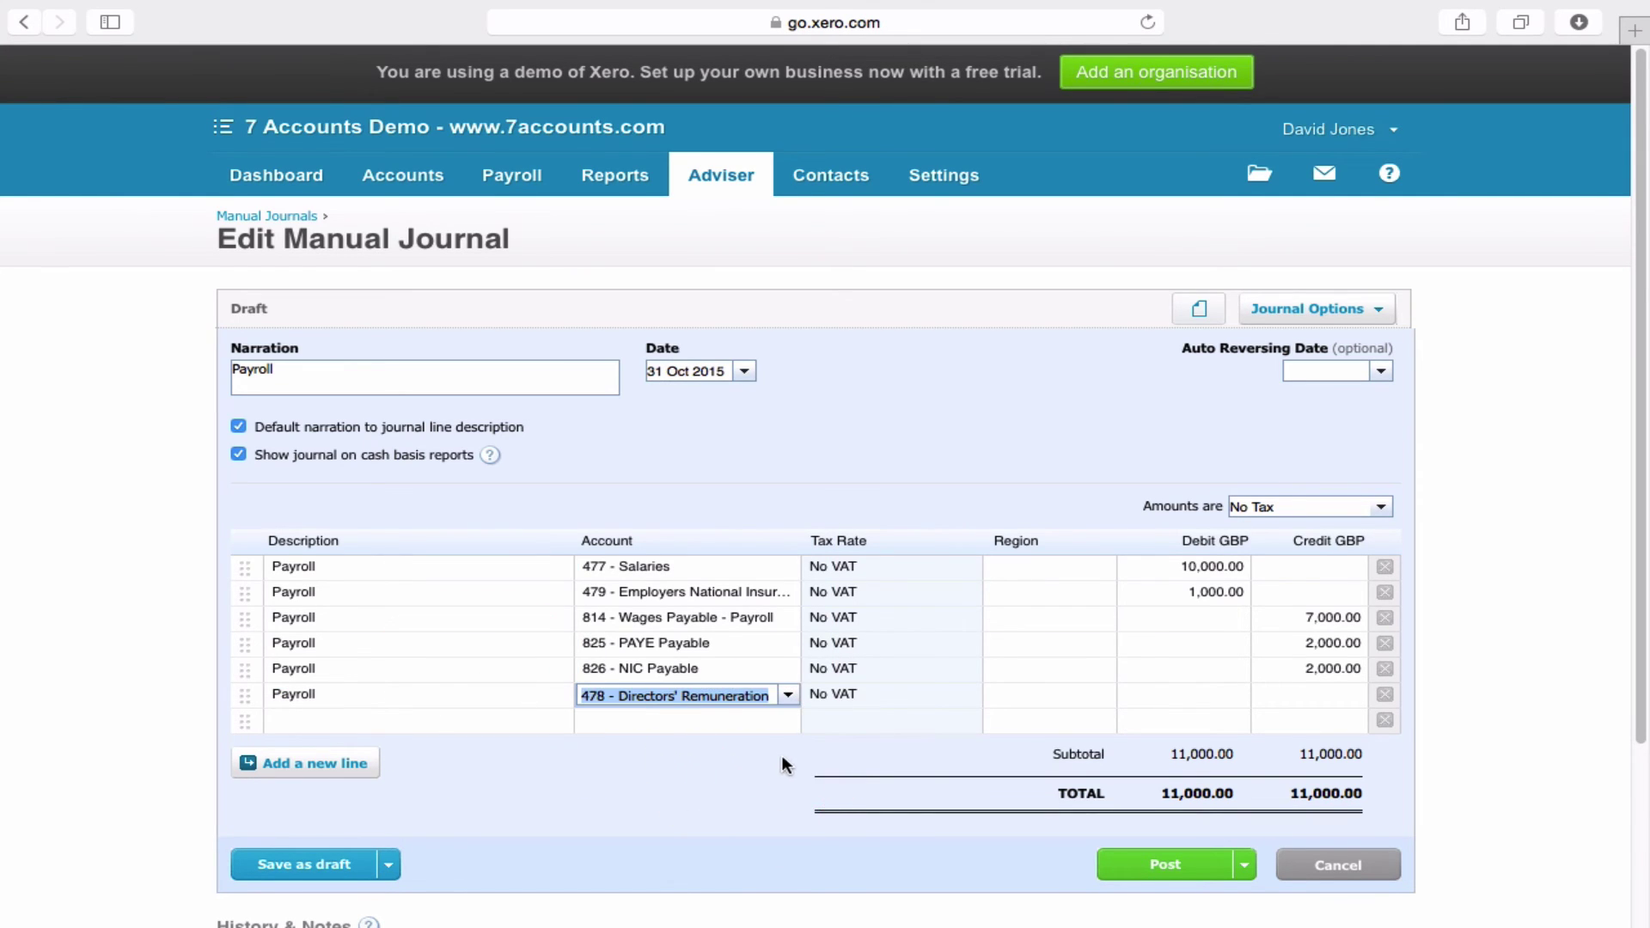
key(Tab)
key(Tab)
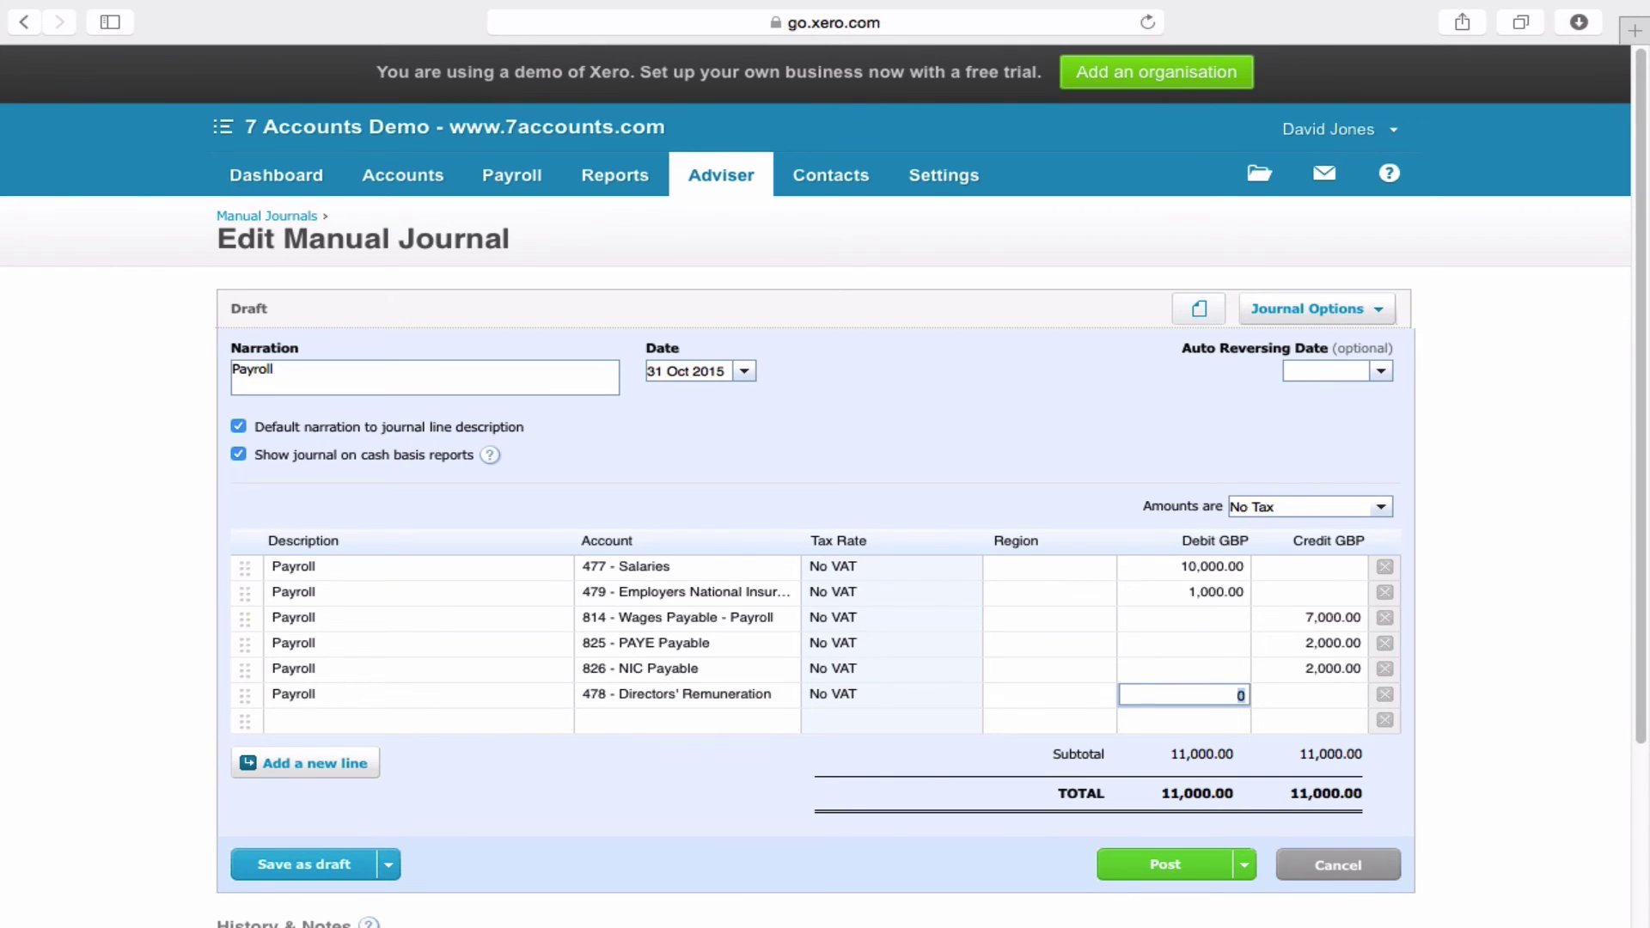
text(672)
key(Tab)
key(Tab)
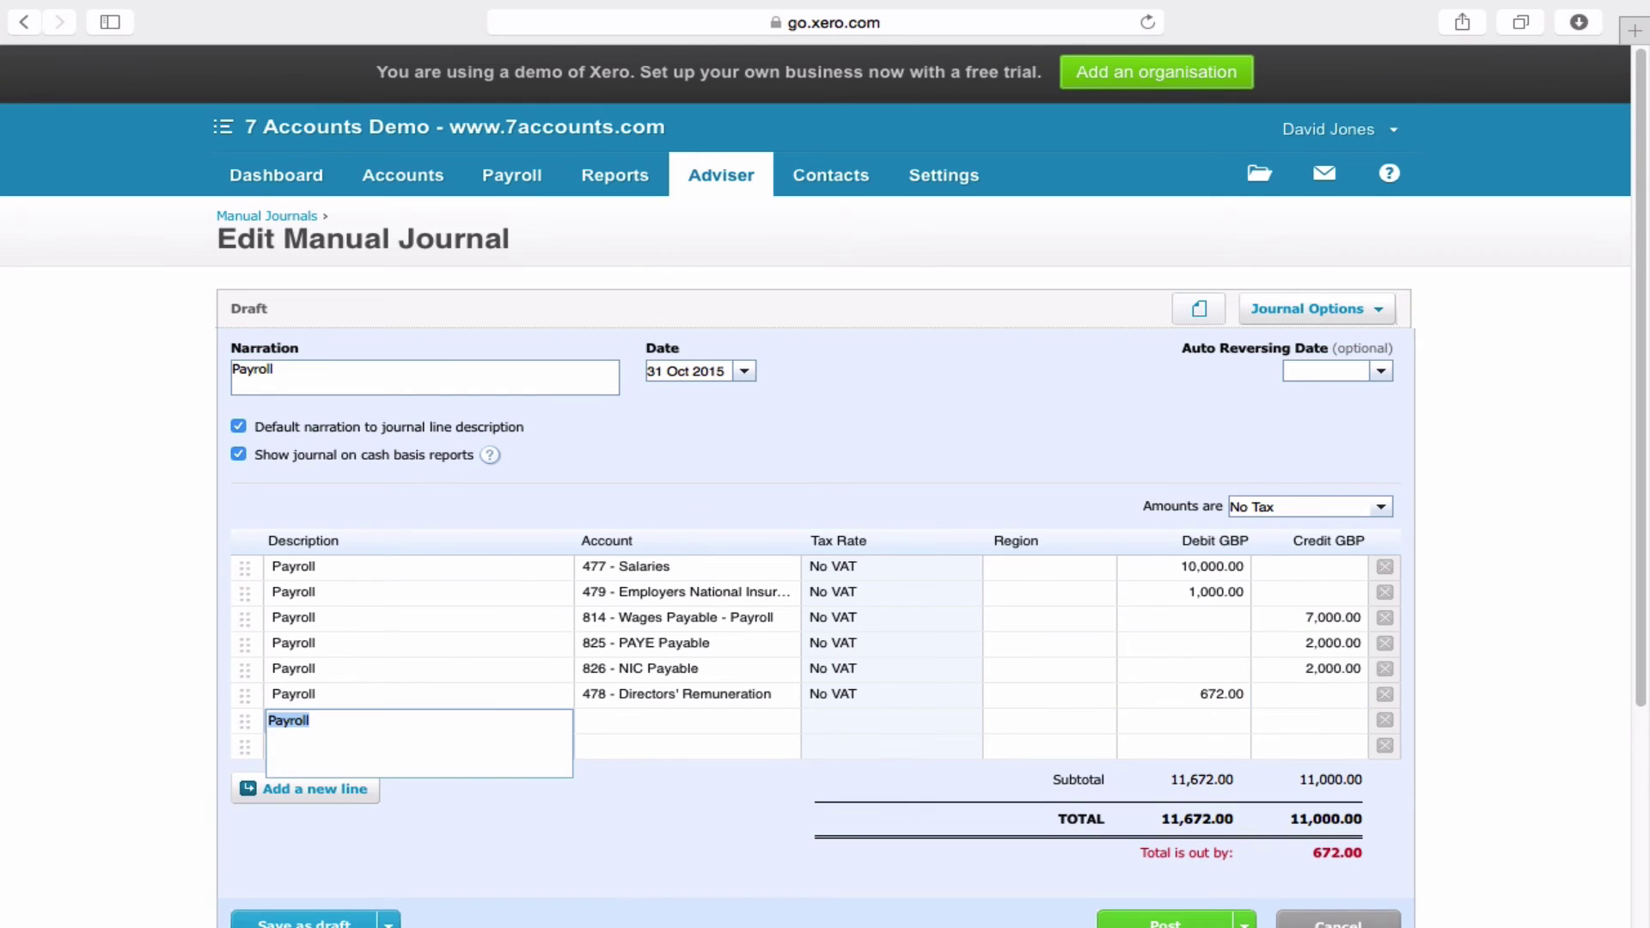
Add a line crediting 672.00 to 835 - Directors' Loan Account to balance at 11,672.00
key(Tab)
text(dire)
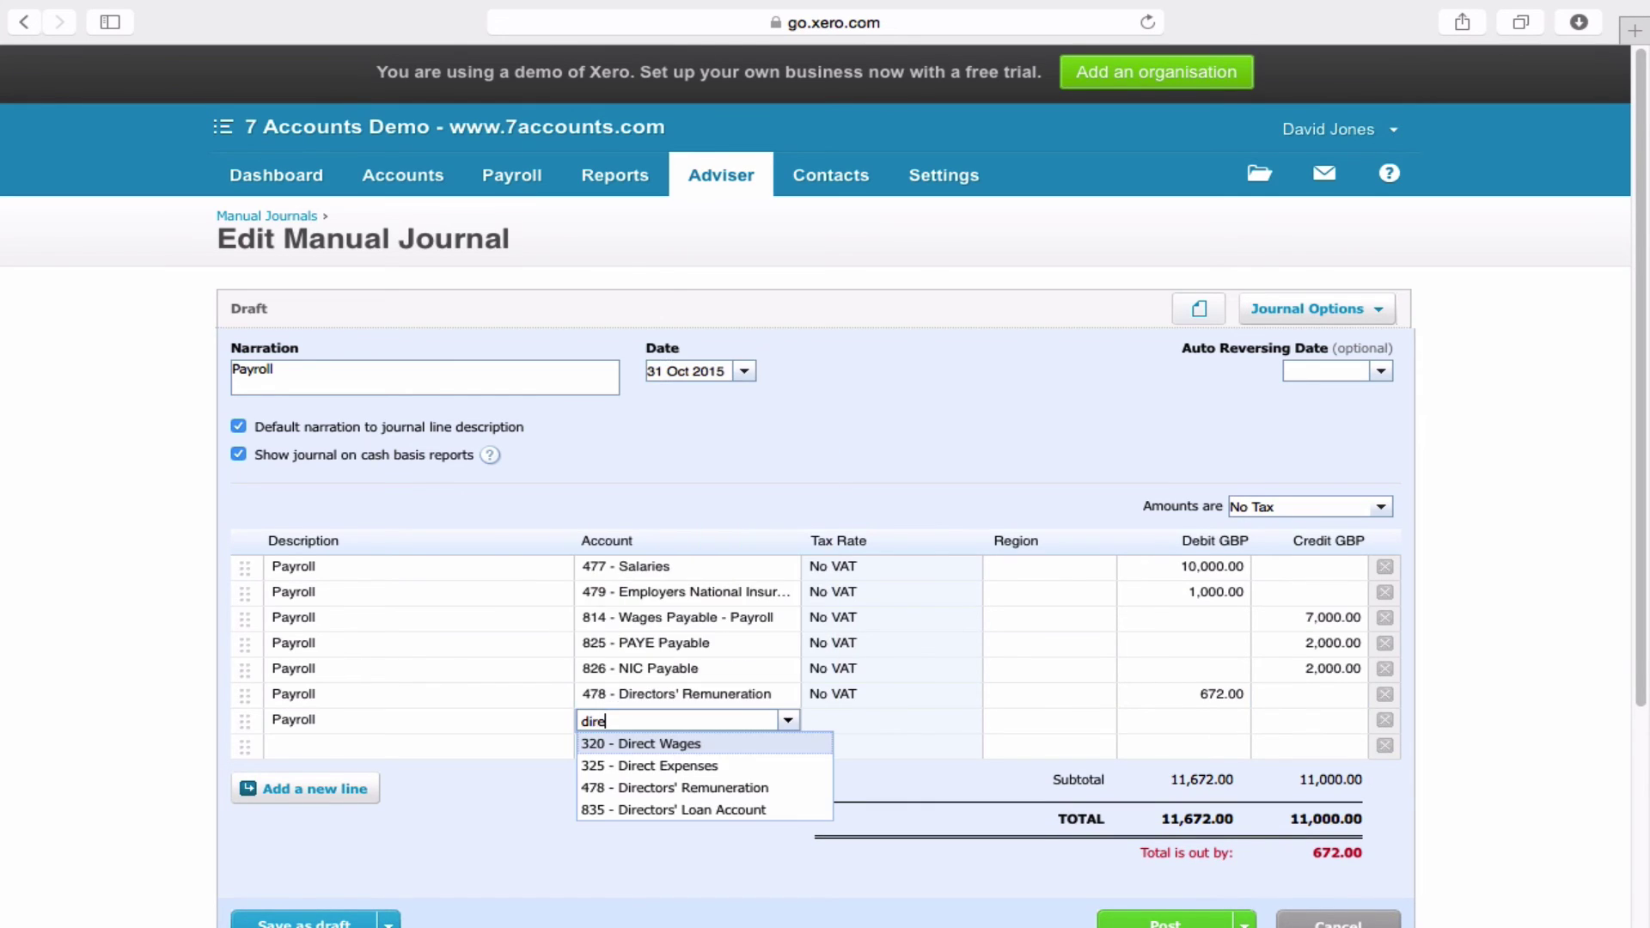
click(761, 812)
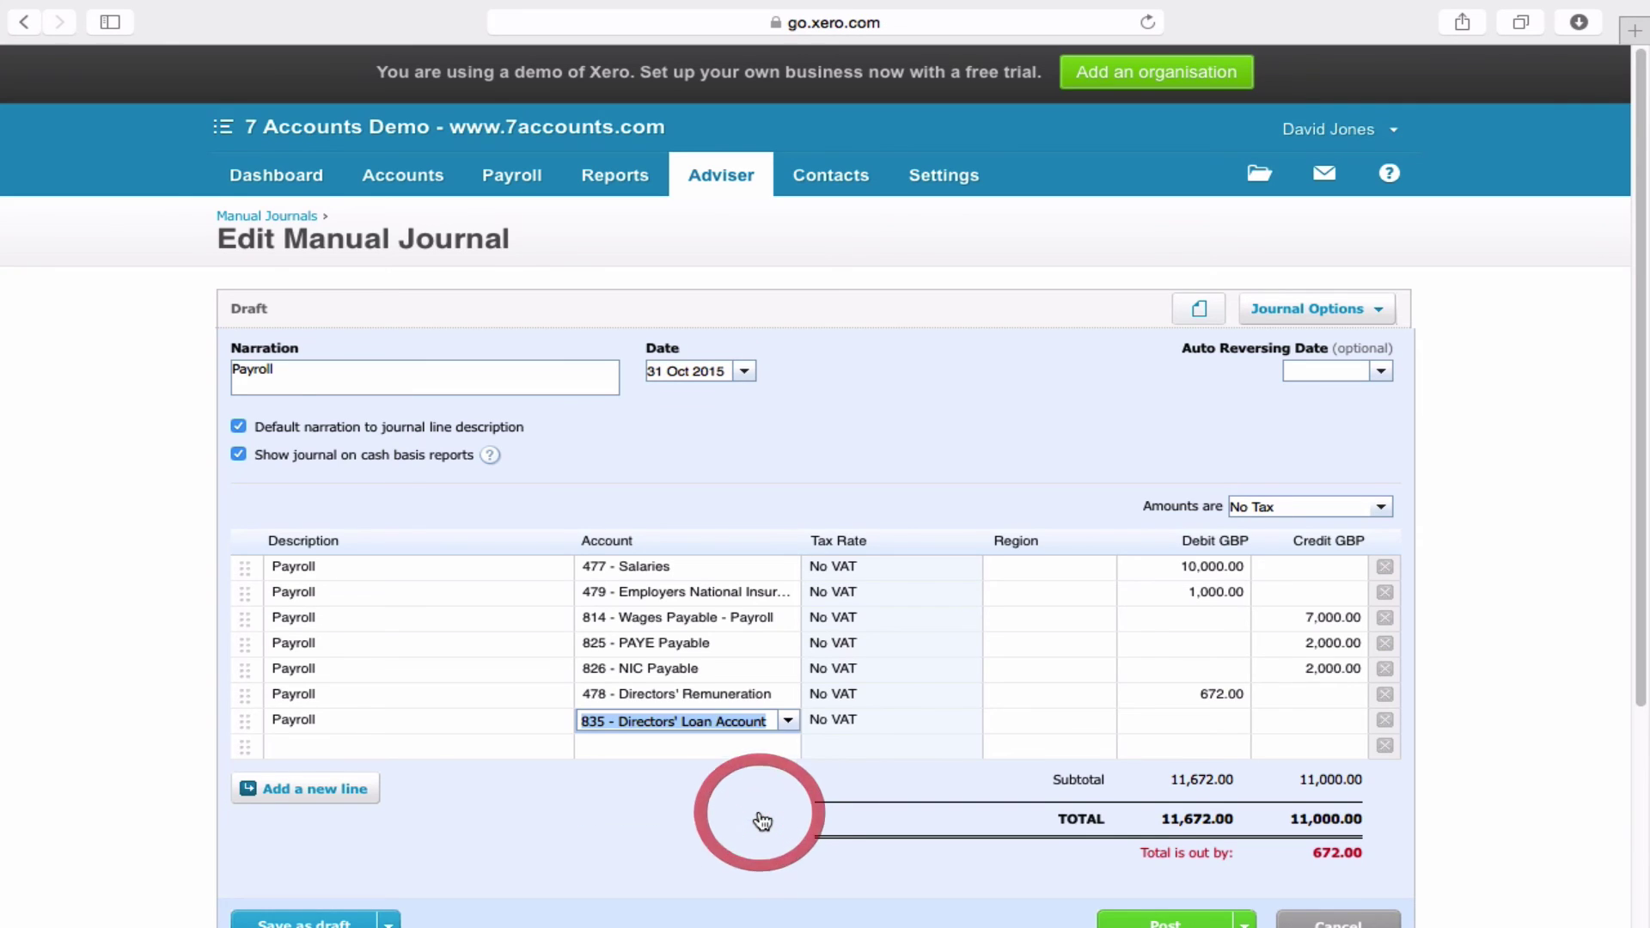
key(Tab)
key(Tab)
key(Tab)
key(Tab)
text(672)
click(782, 807)
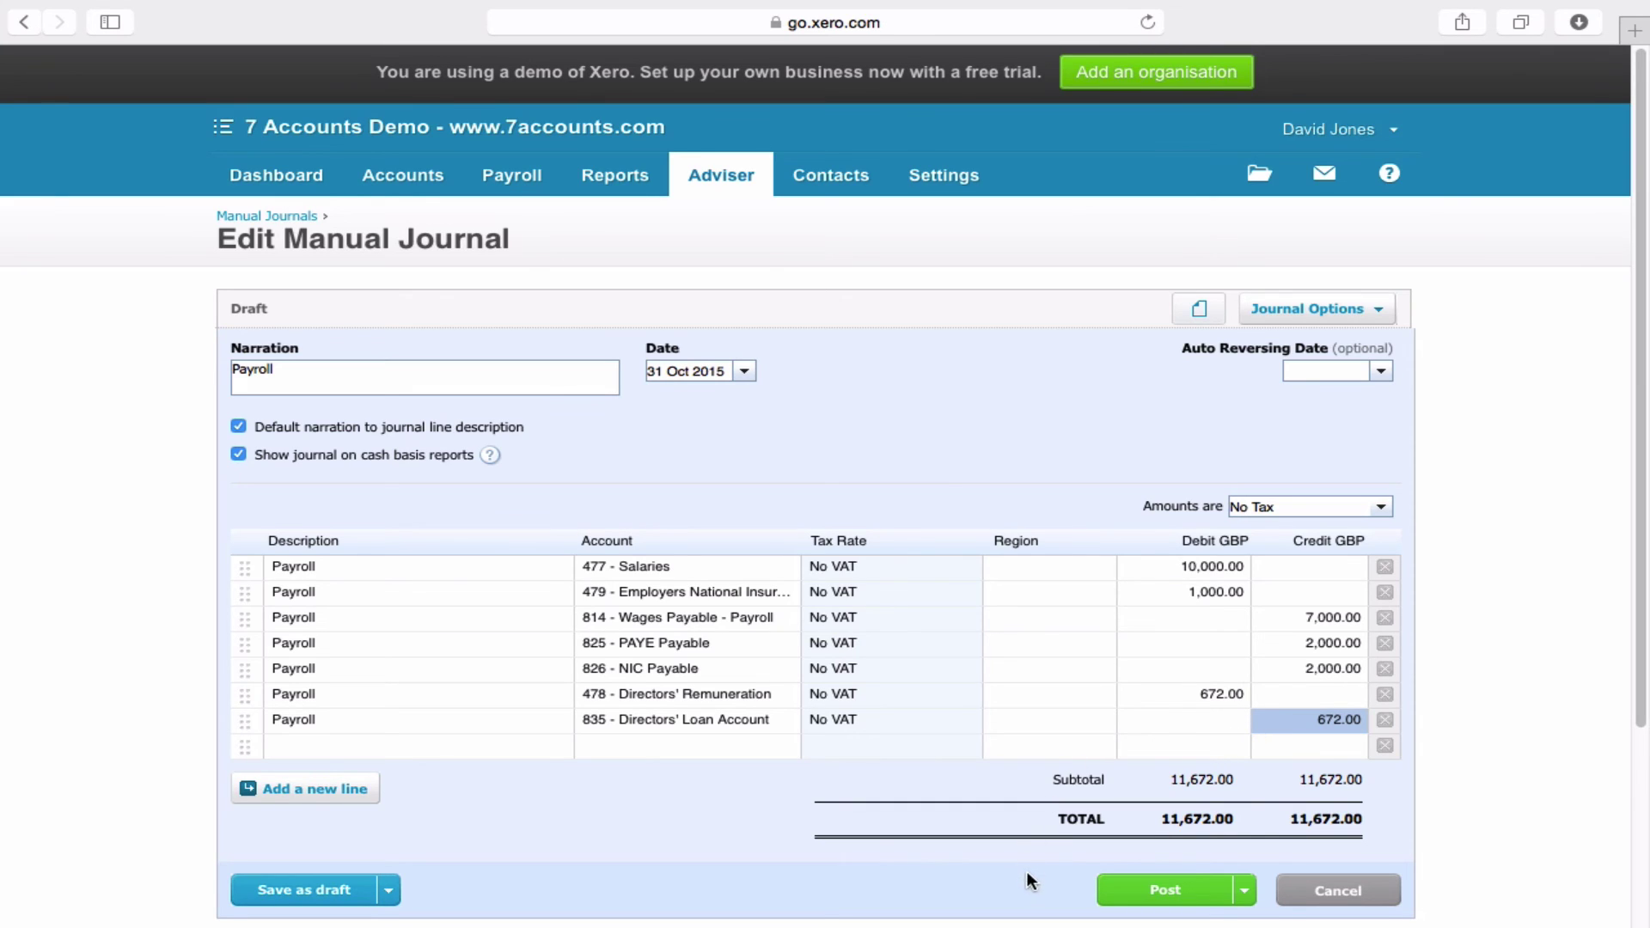
Post the balanced Payroll journal, then go to Reports > All Reports
click(1152, 892)
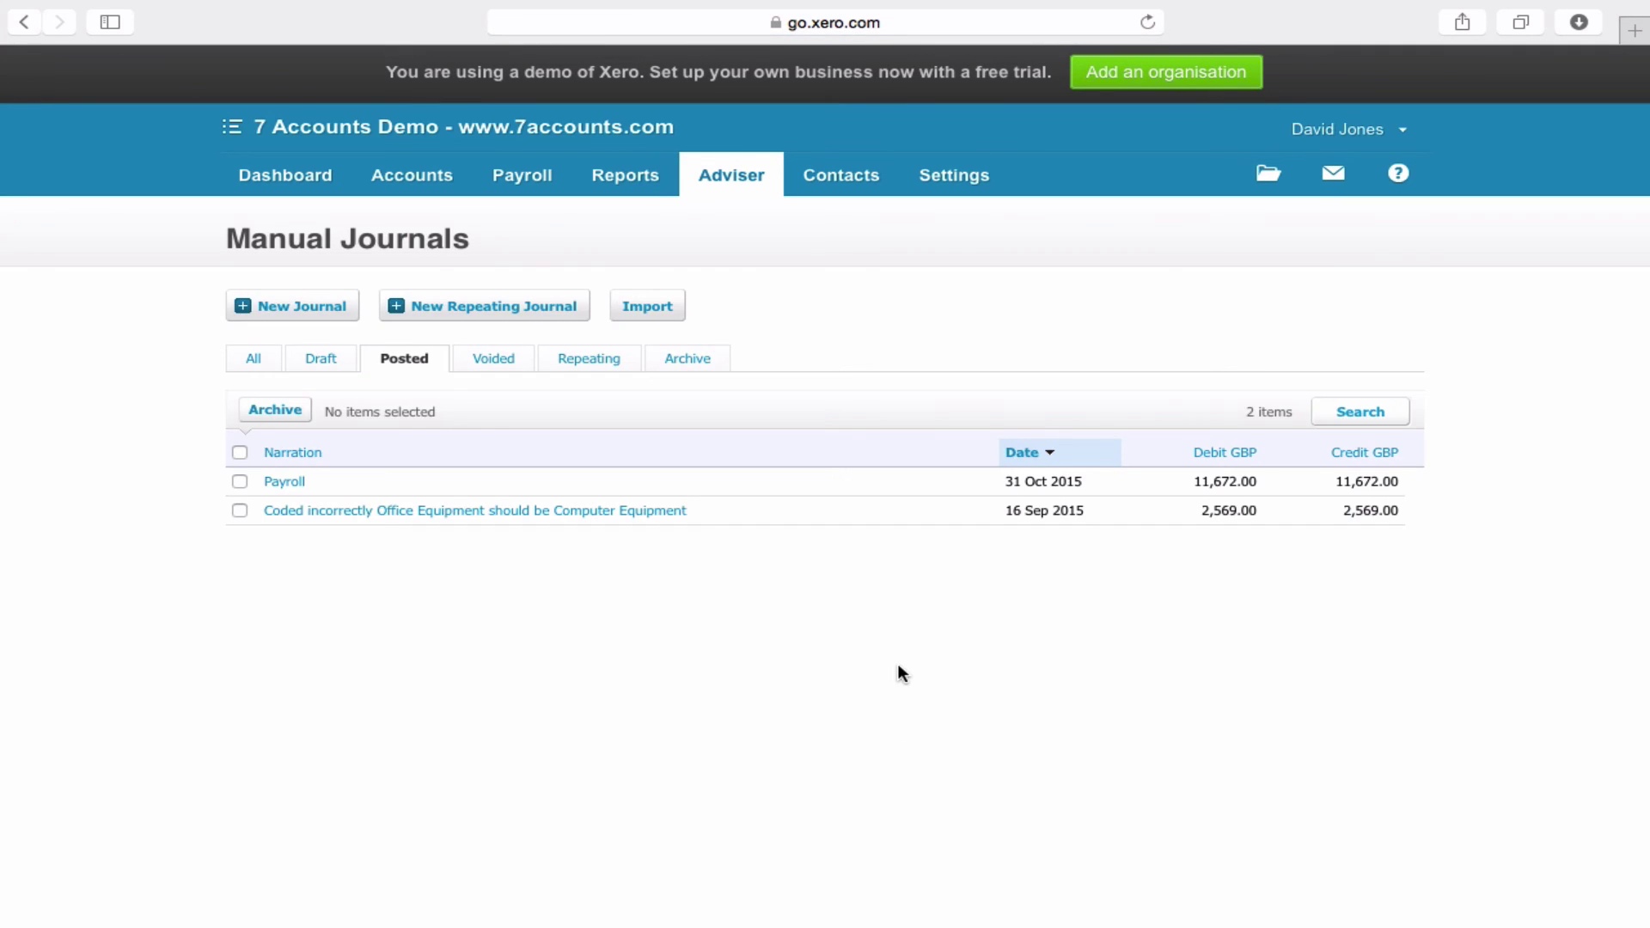
click(275, 174)
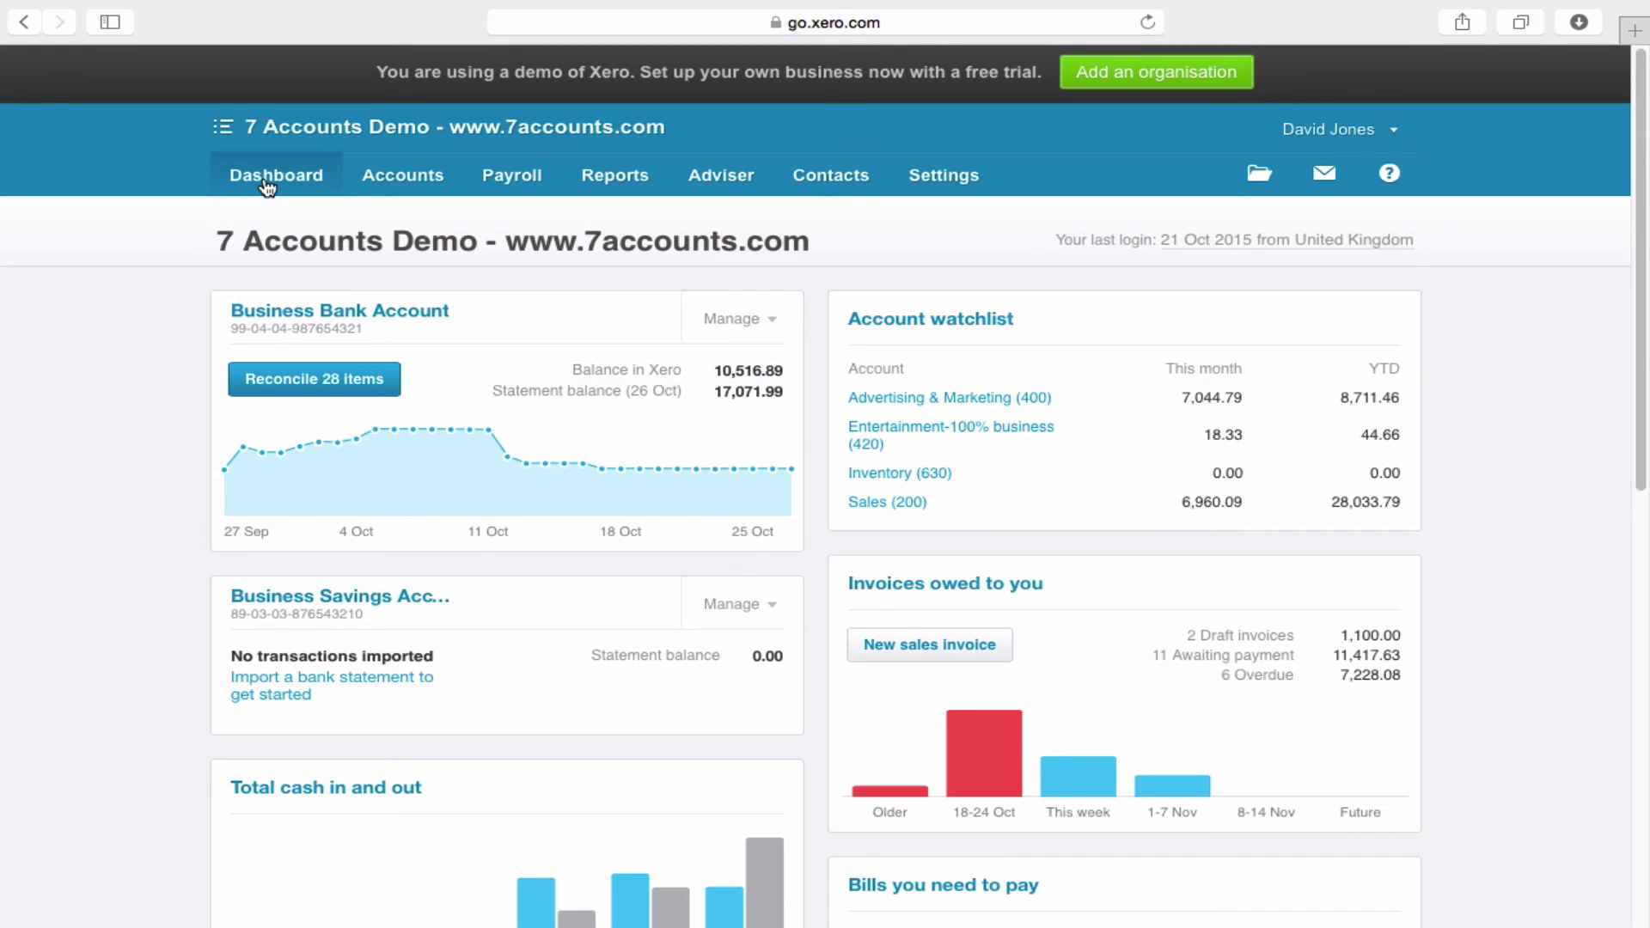
click(733, 180)
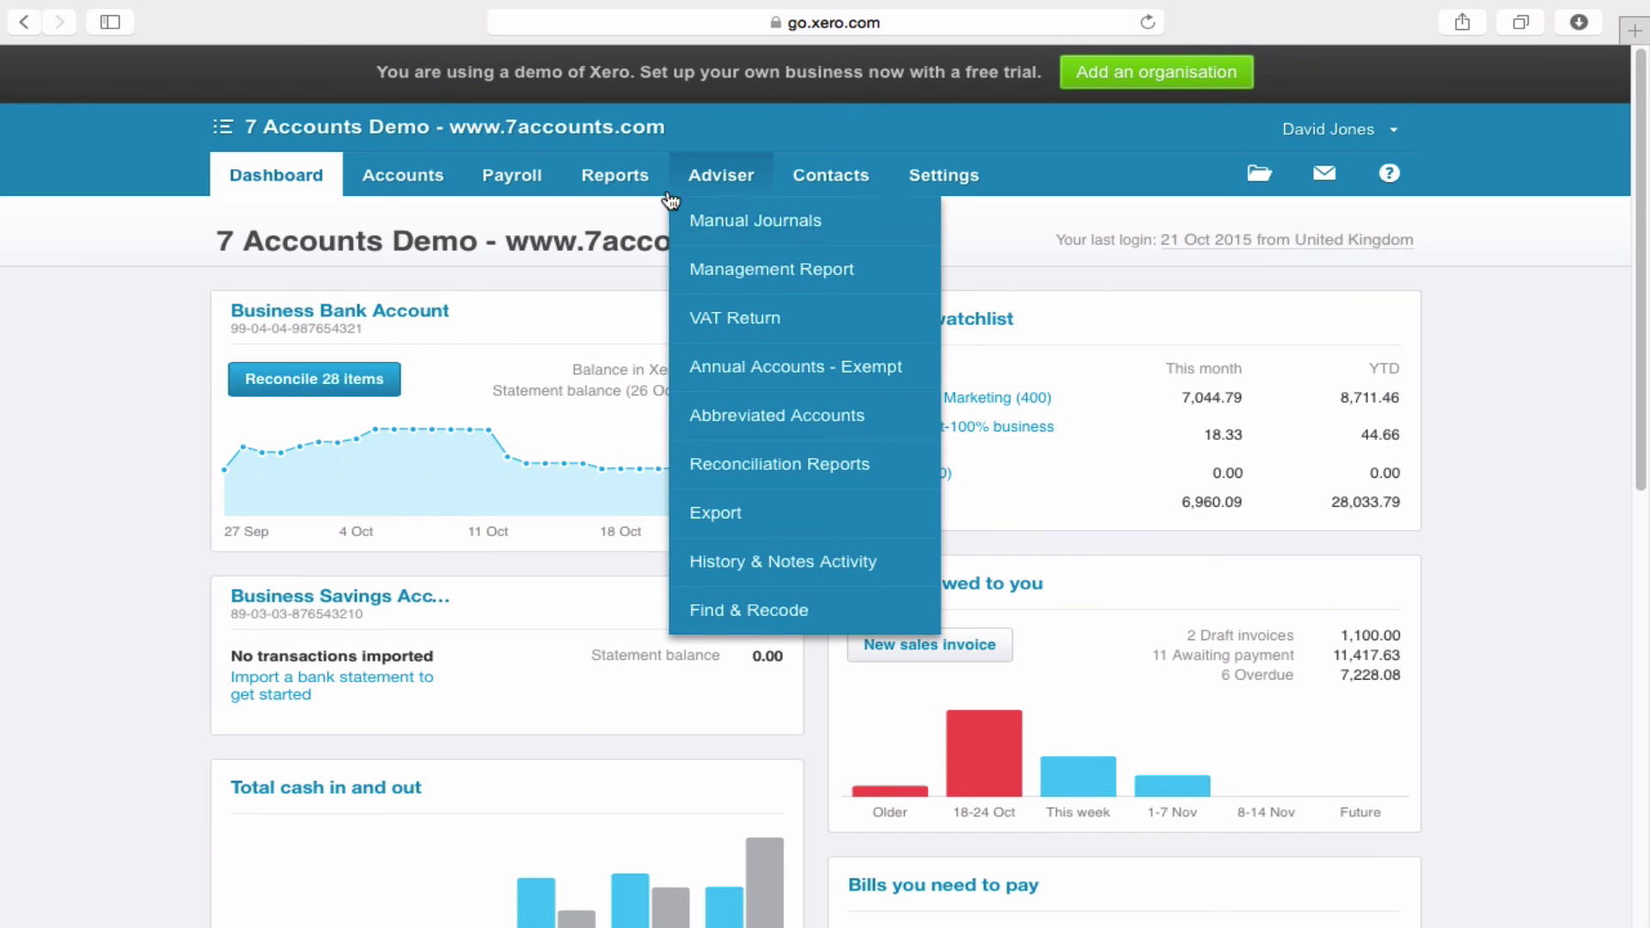
mouse_move(638, 181)
click(638, 223)
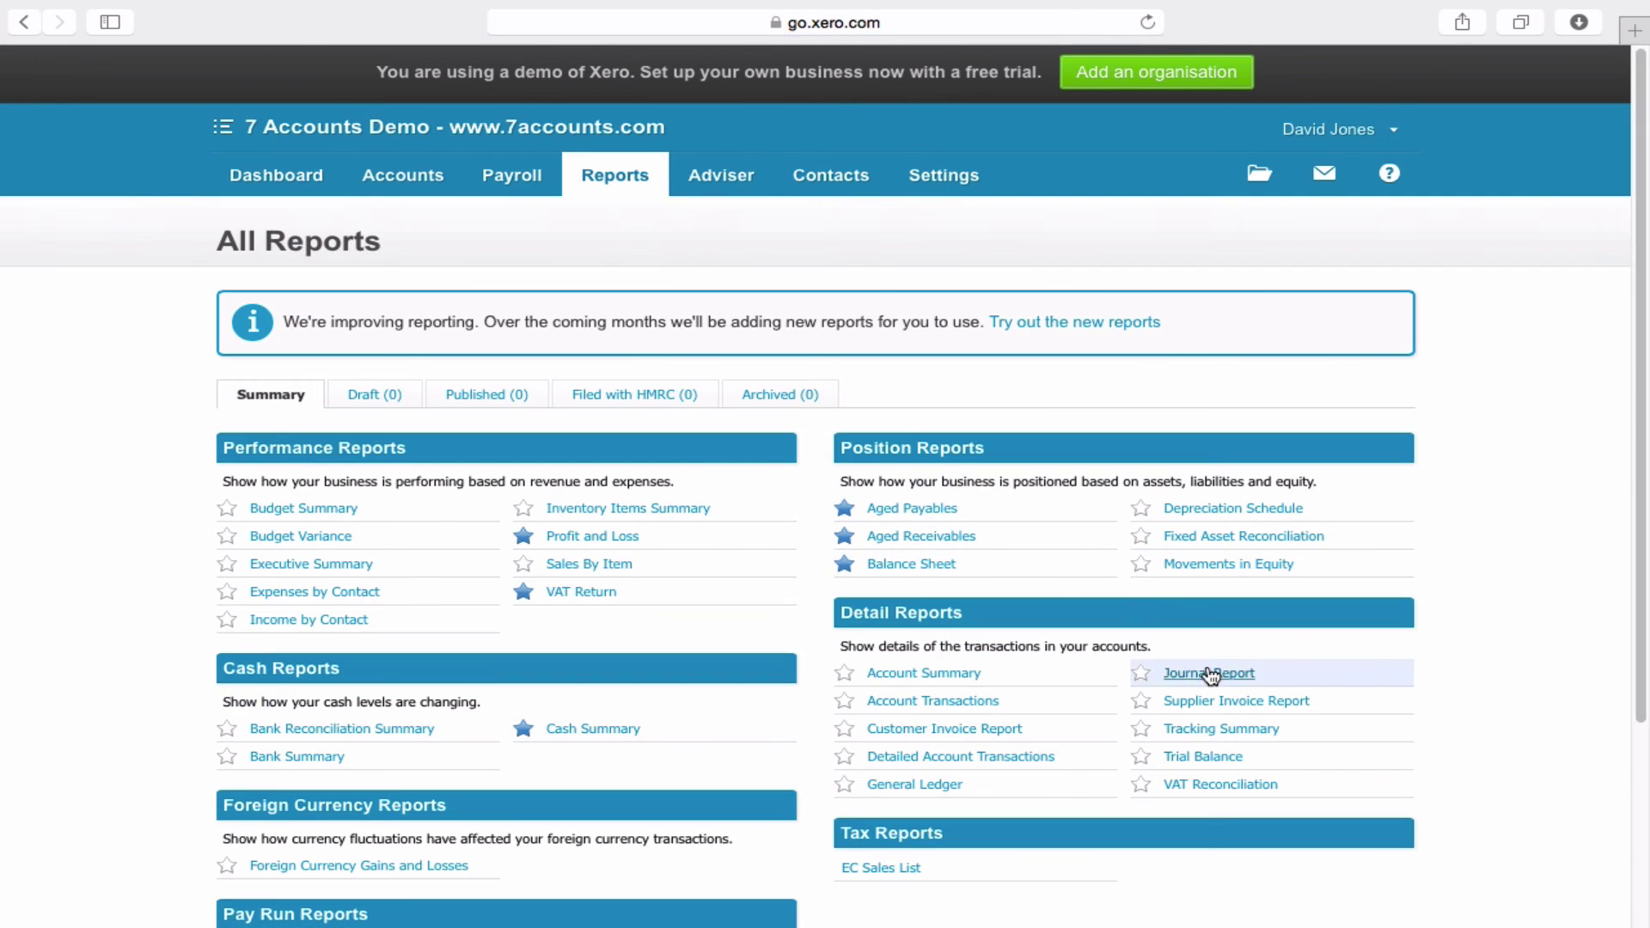
Check the Journal Report, then copy the posted Payroll journal into a new draft
click(1212, 673)
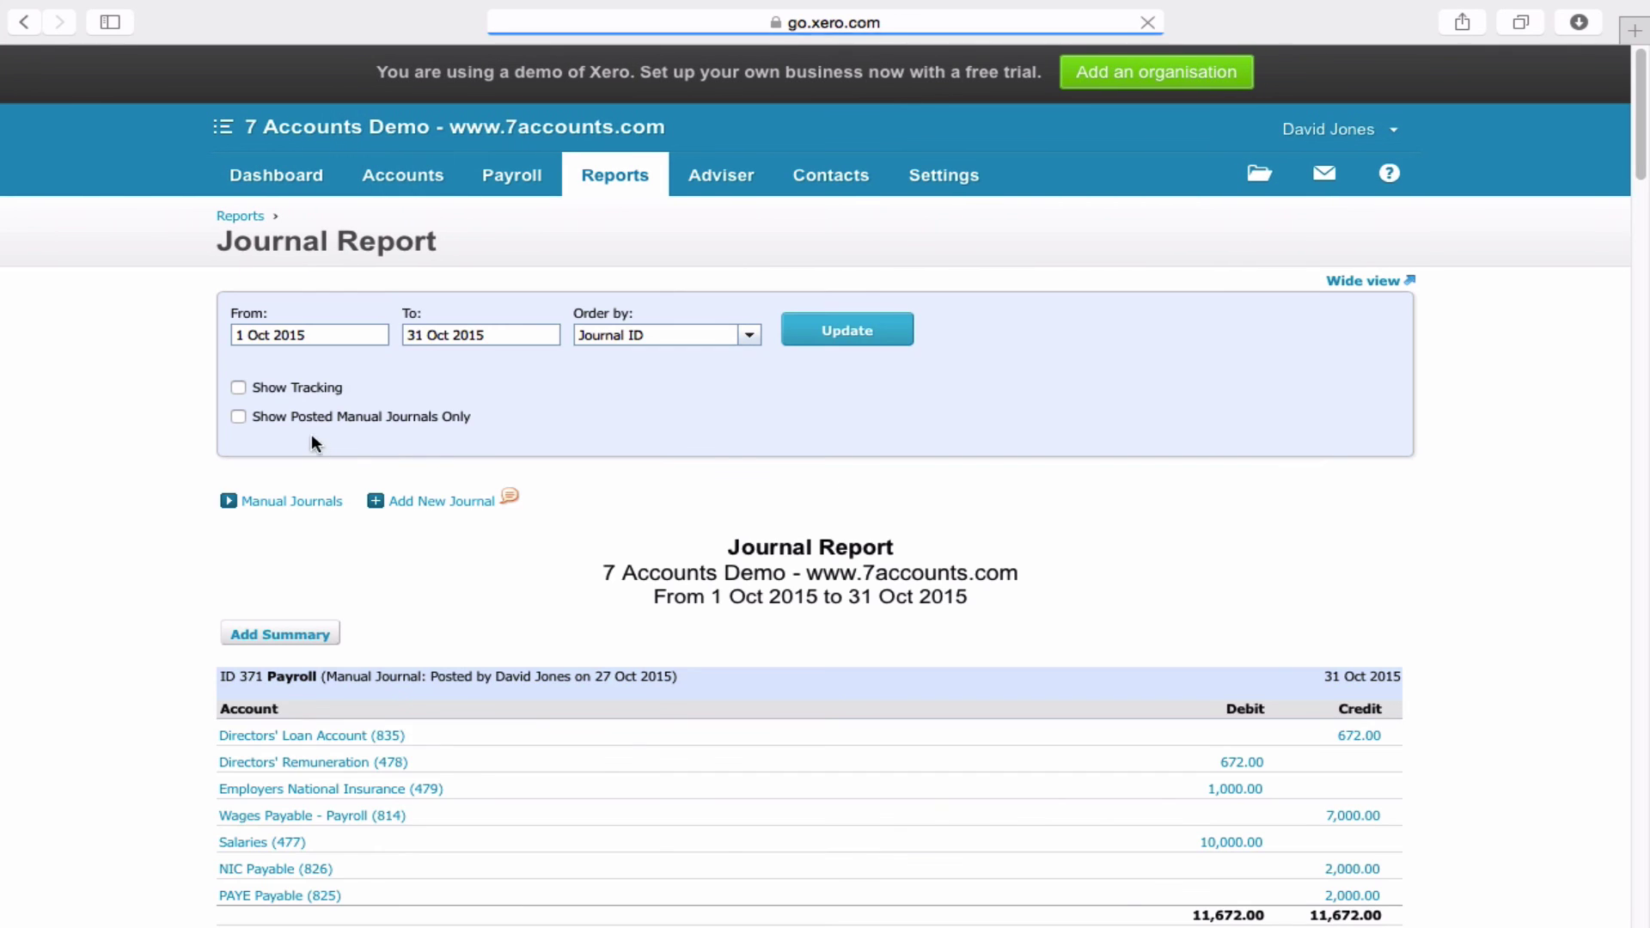
click(290, 500)
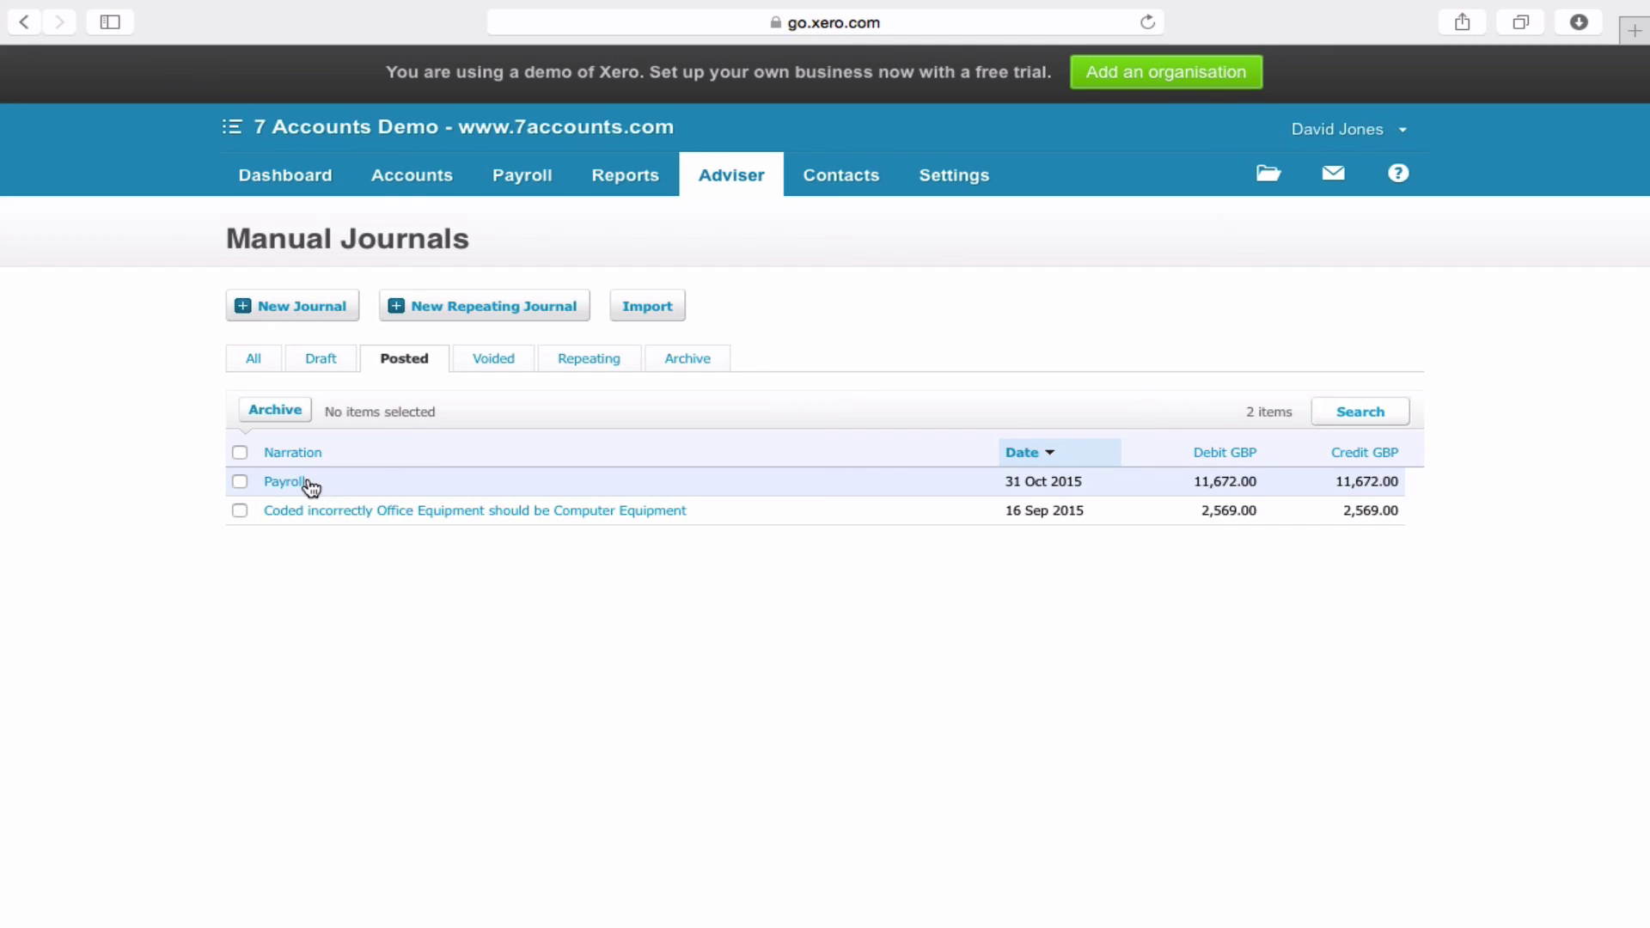
click(291, 482)
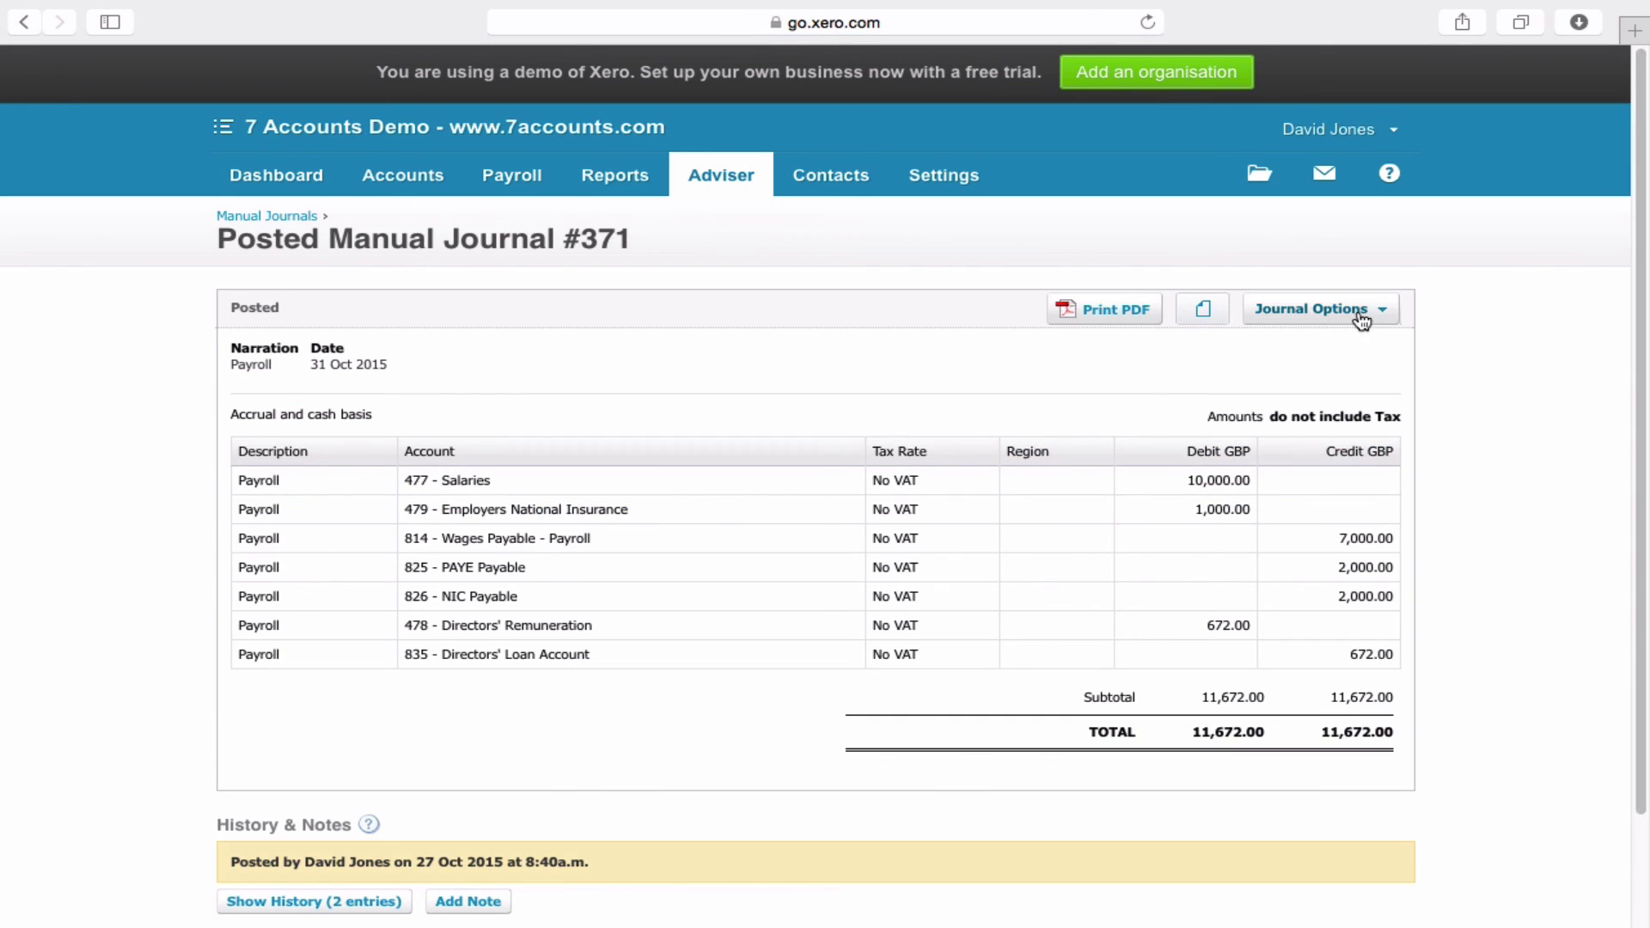
click(1360, 318)
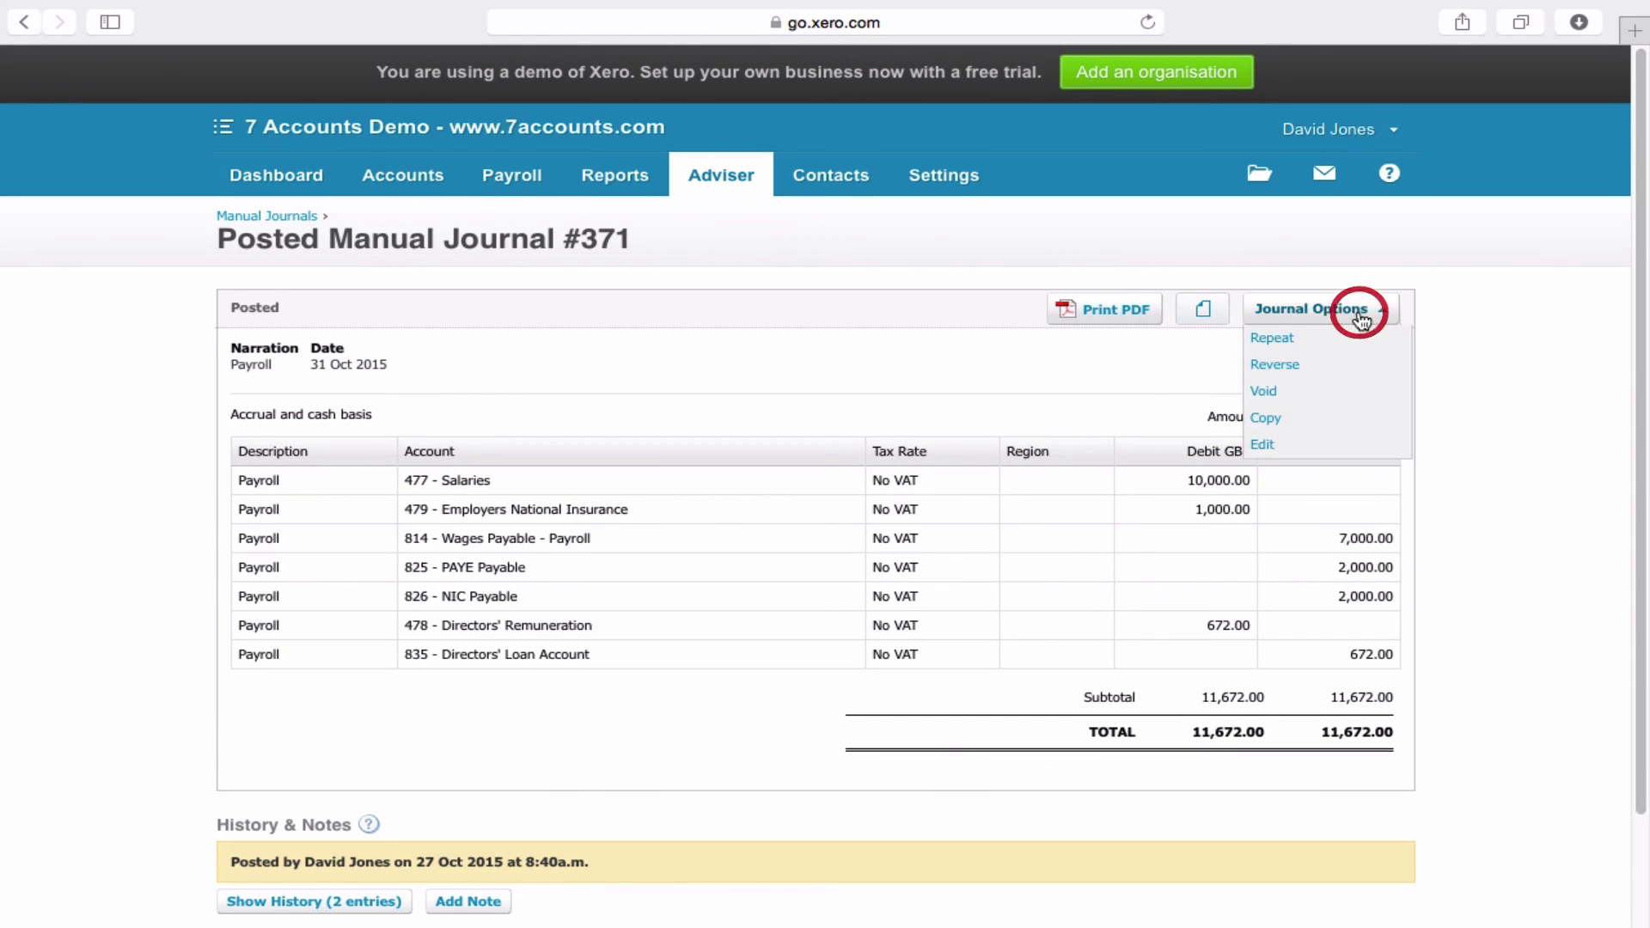
click(1346, 418)
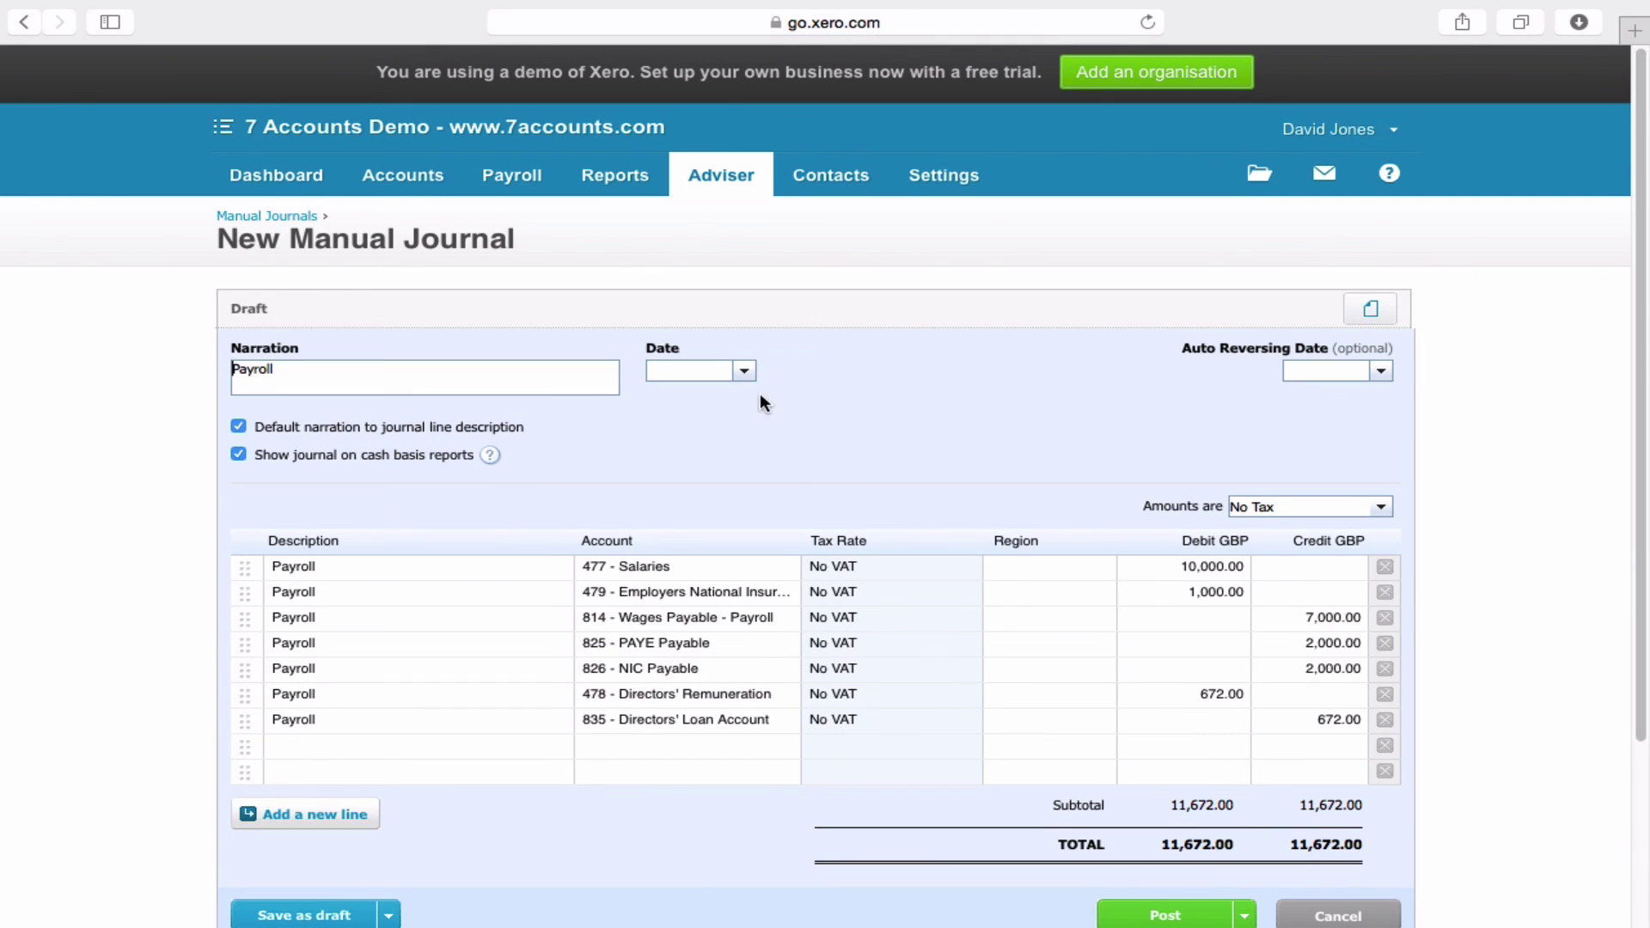
Date the copied journal 30 Nov 2015
click(744, 371)
click(873, 403)
click(706, 588)
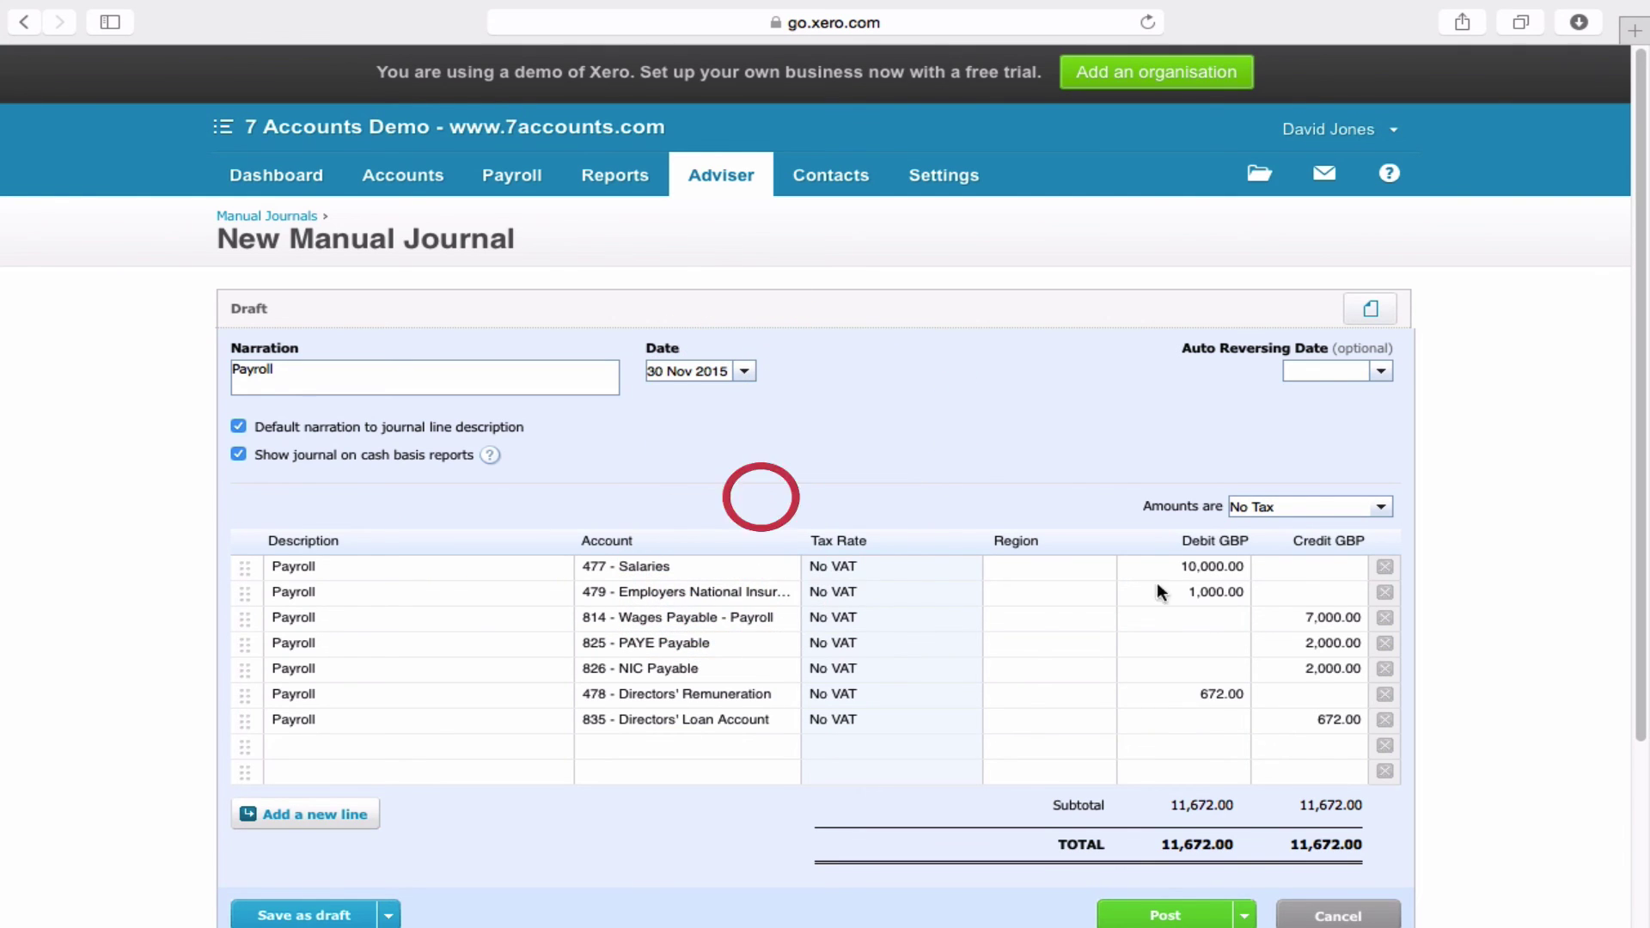
Post the 30 Nov 2015 Payroll copy and view the Posted manual journals list
click(1126, 911)
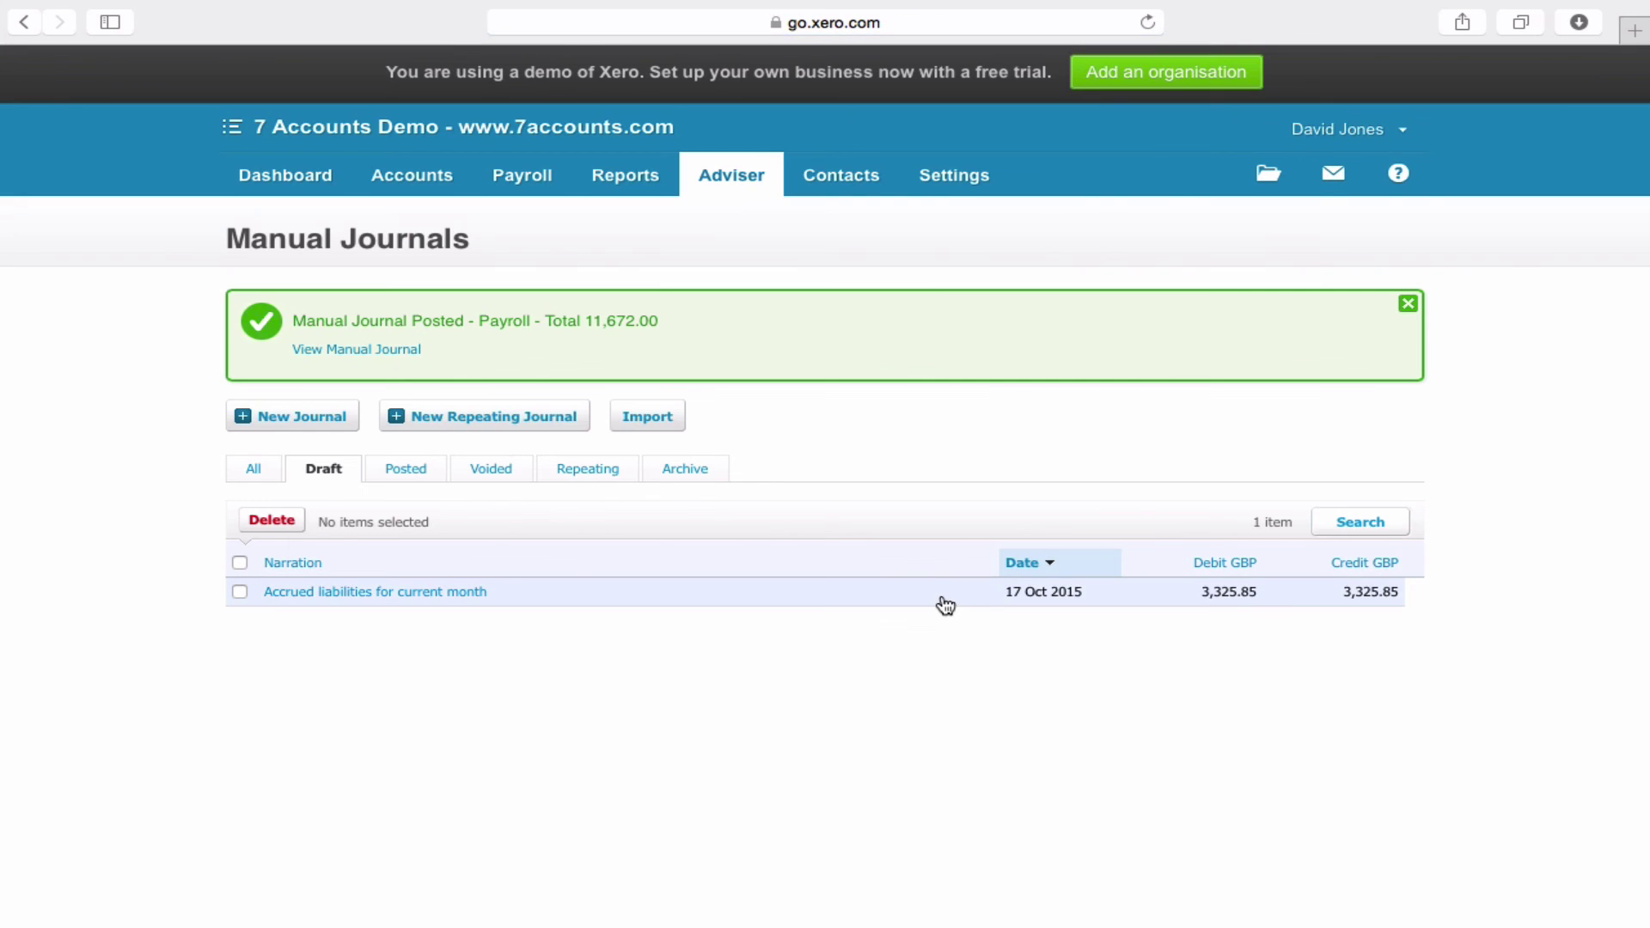
click(405, 470)
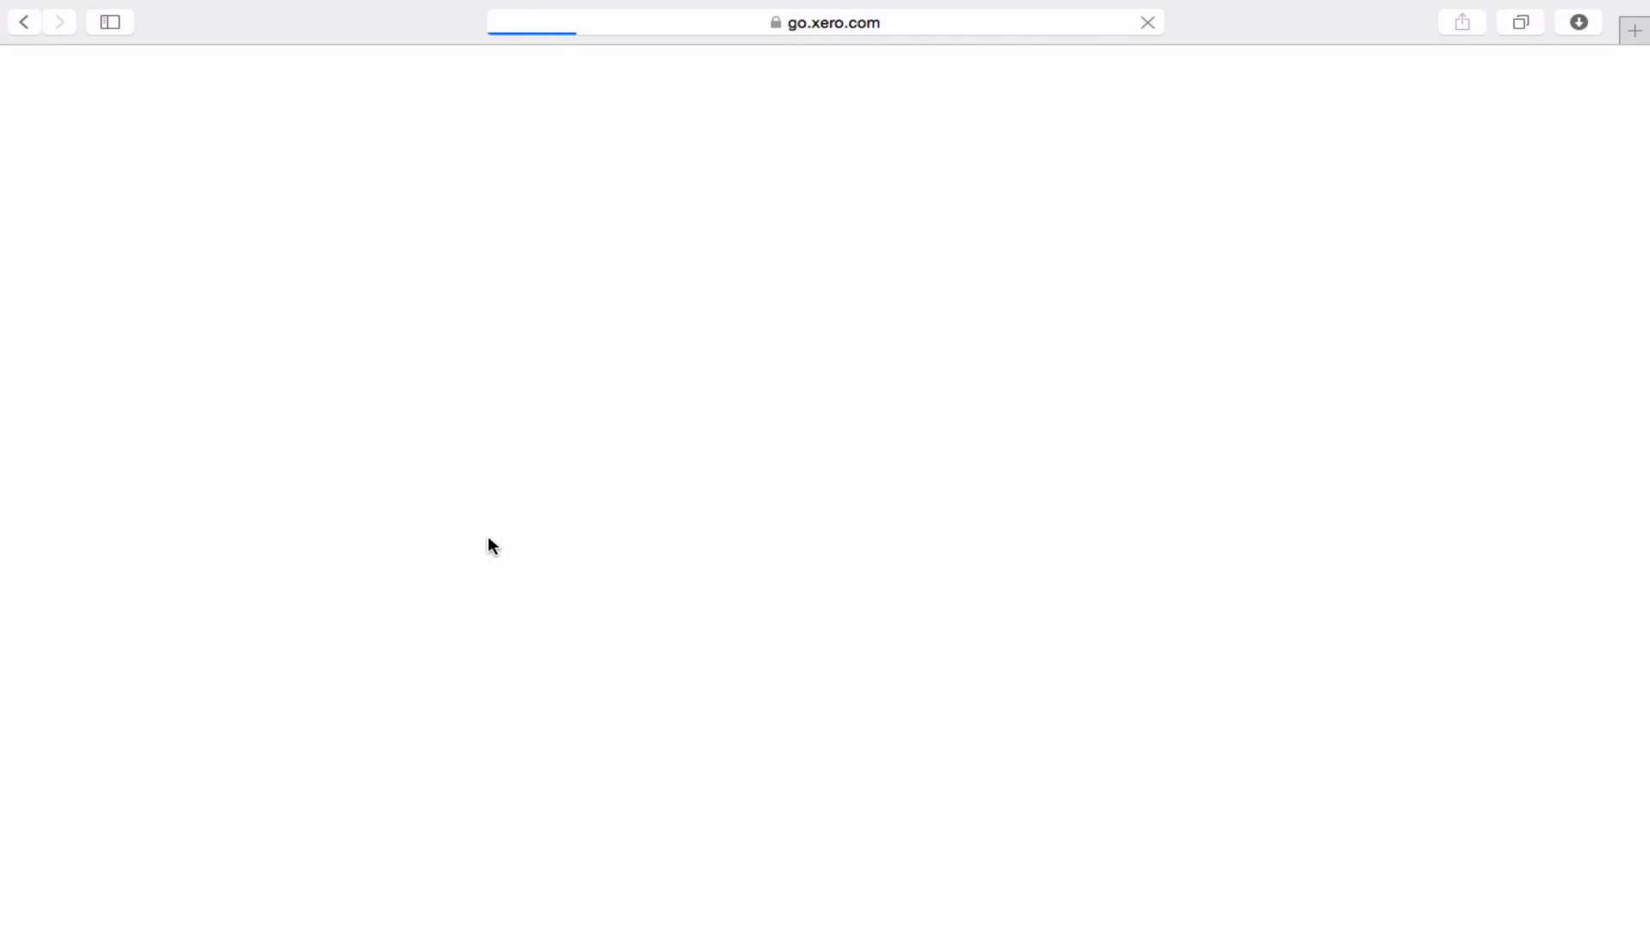